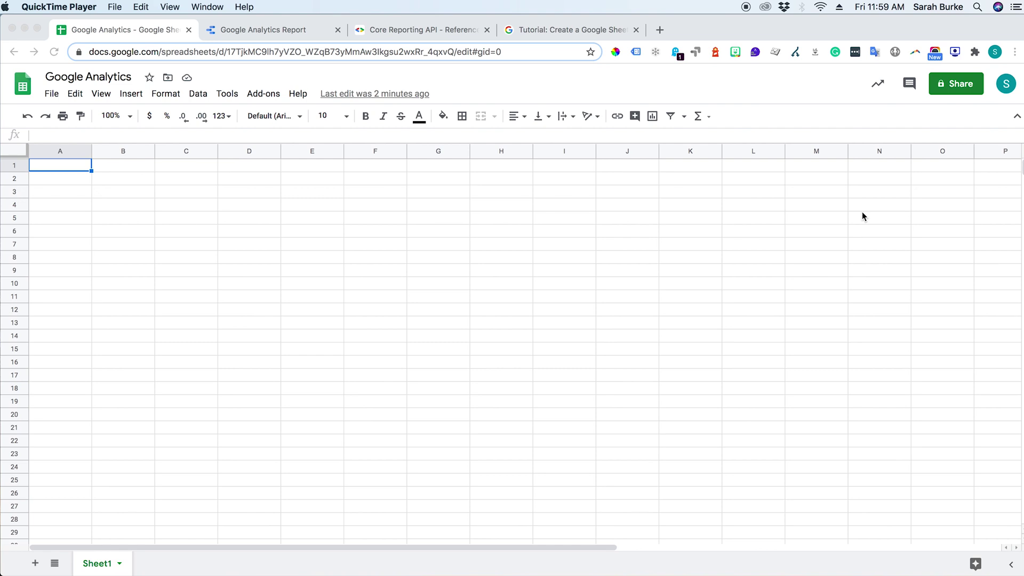
Look up the Google Analytics add-on in the add-ons marketplace, then close the marketplace.
left_click(276, 100)
left_click(276, 100)
mouse_move(345, 174)
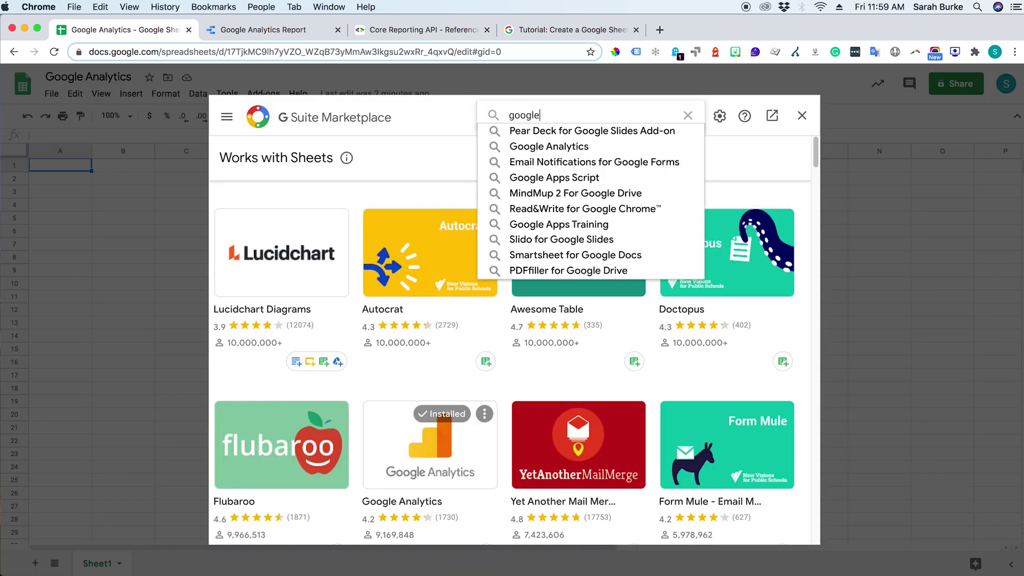
key("Down")
key("Return")
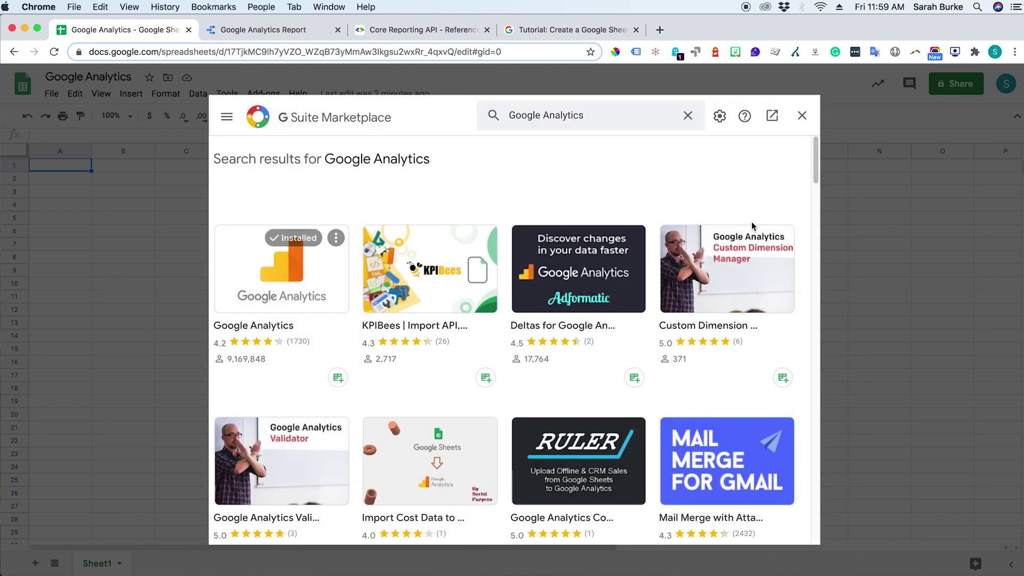
left_click(304, 303)
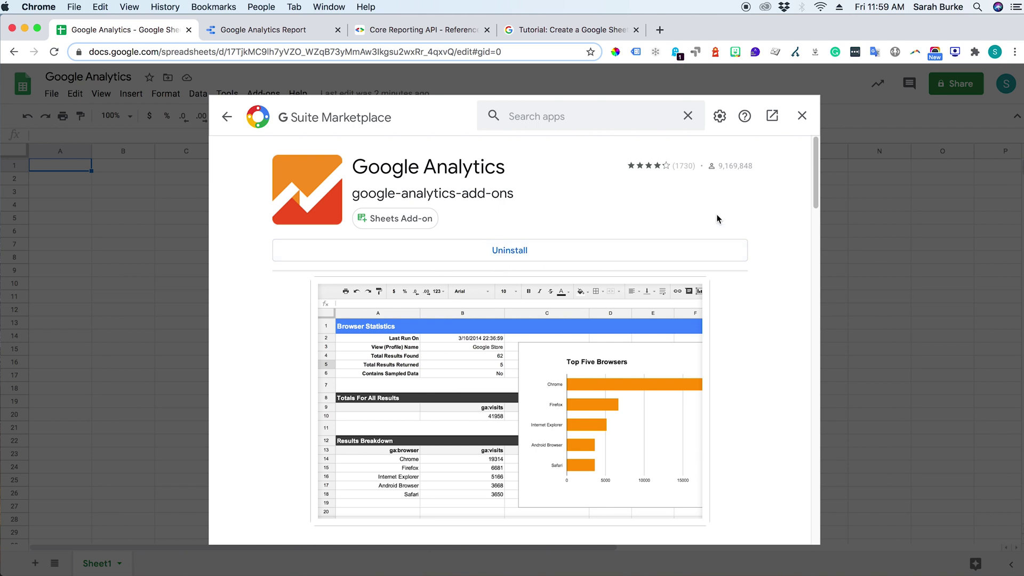
left_click(802, 115)
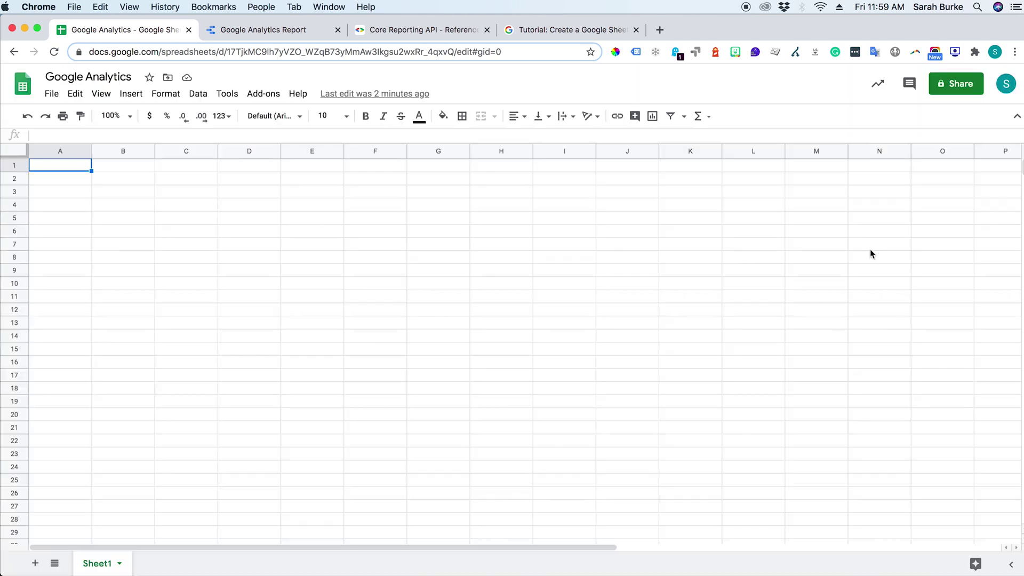
Start a new report from the Google Analytics add-on's Create new report.
left_click(262, 98)
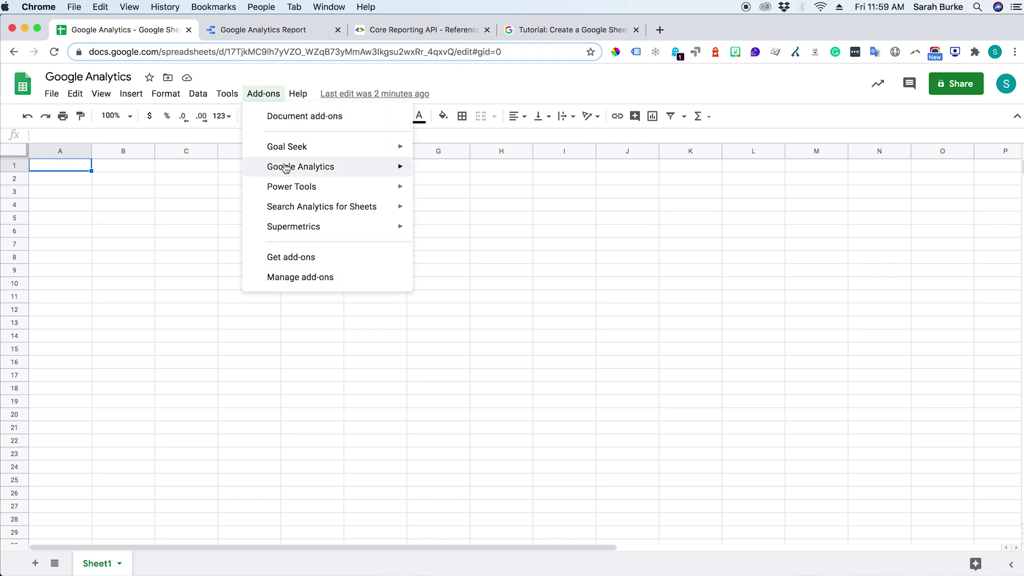
mouse_move(286, 168)
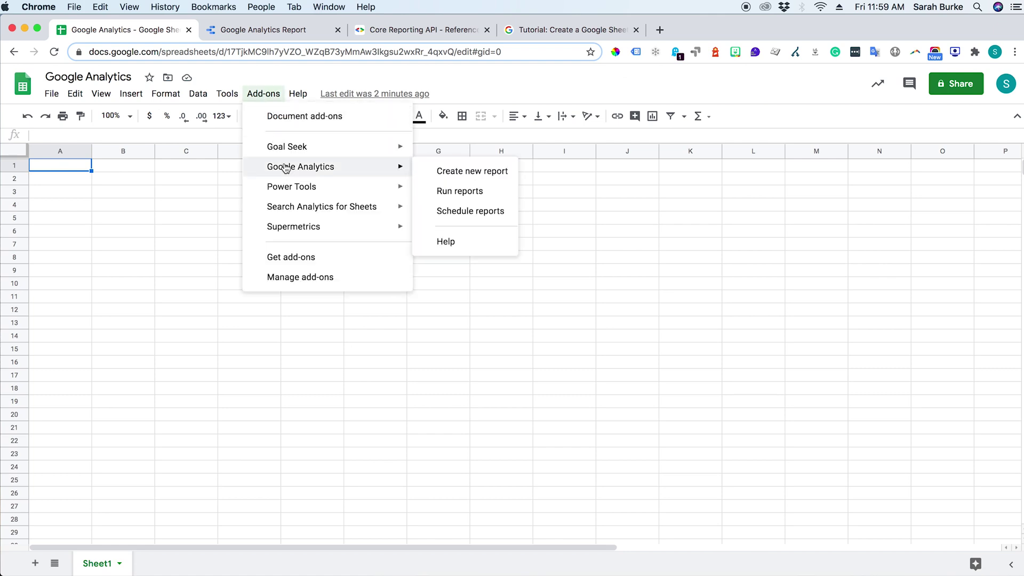
left_click(472, 171)
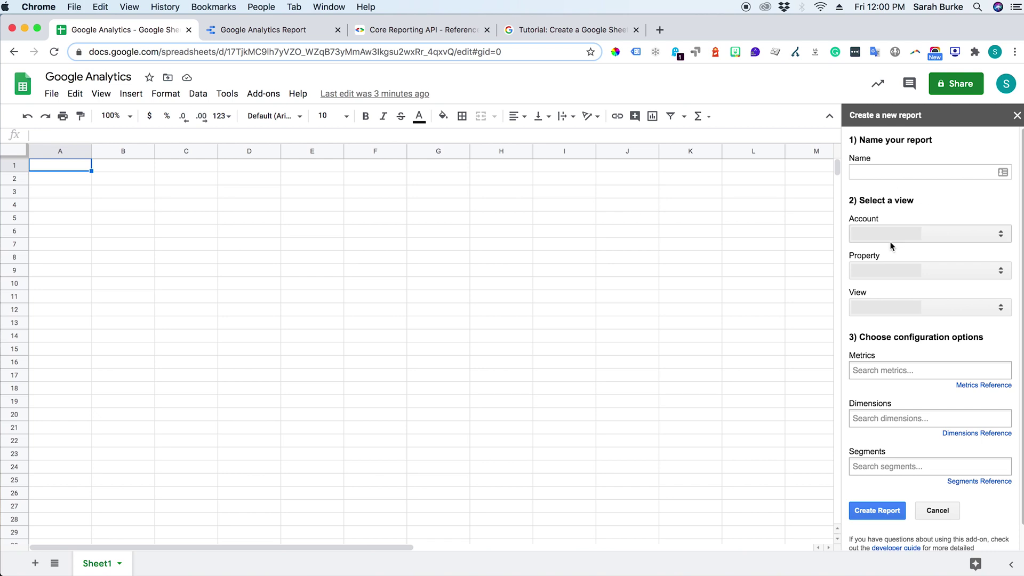
scroll(919, 320, "down", 1)
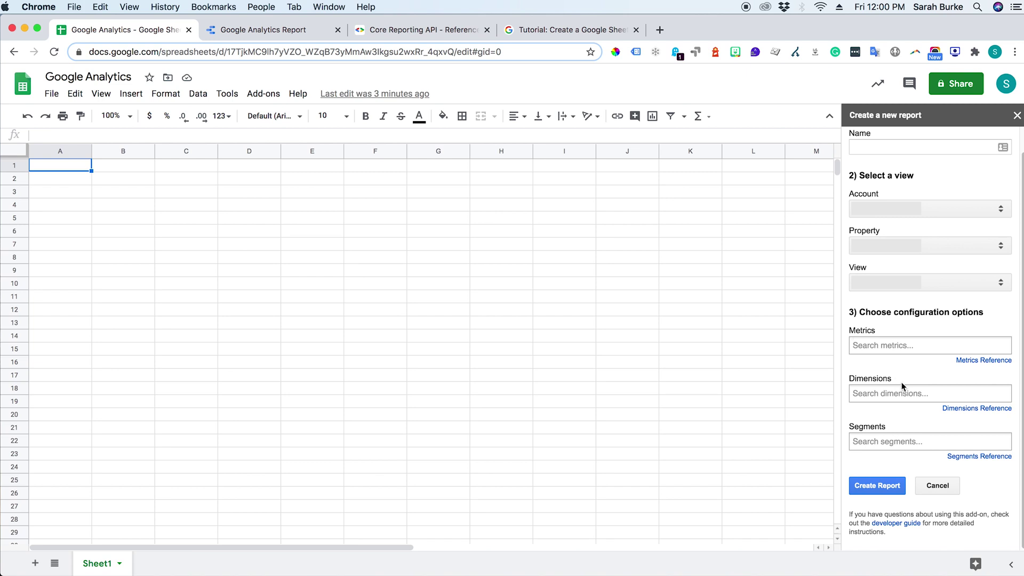
scroll(923, 443, "up", 1)
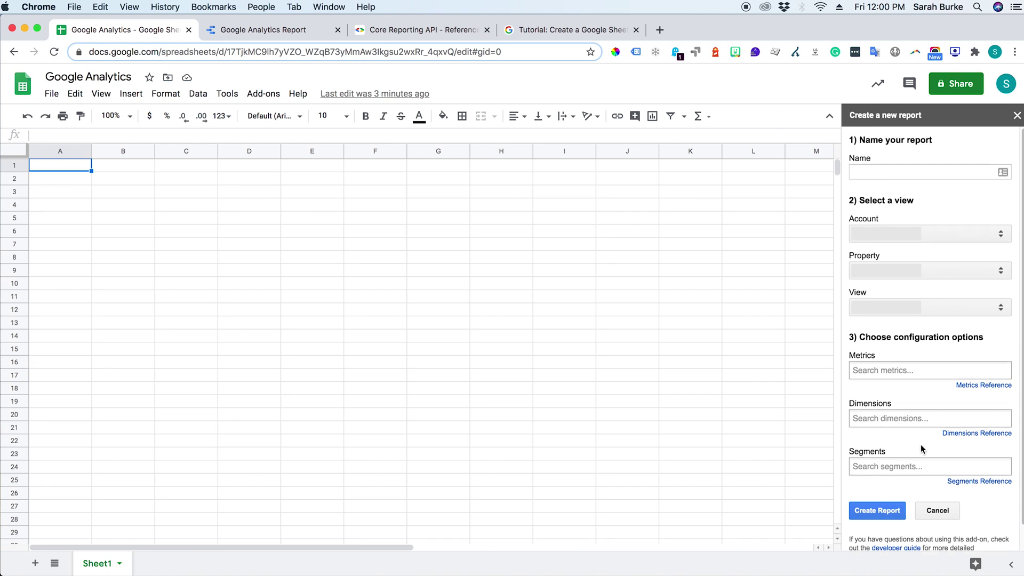
Name the report website1 and choose its Analytics account and property.
left_click(888, 172)
type("website1")
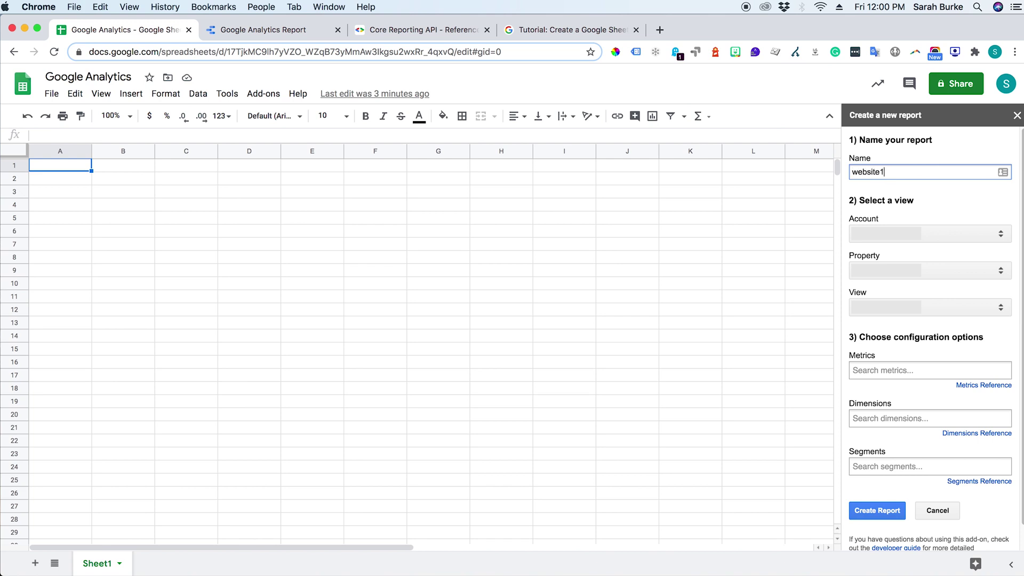
left_click(902, 235)
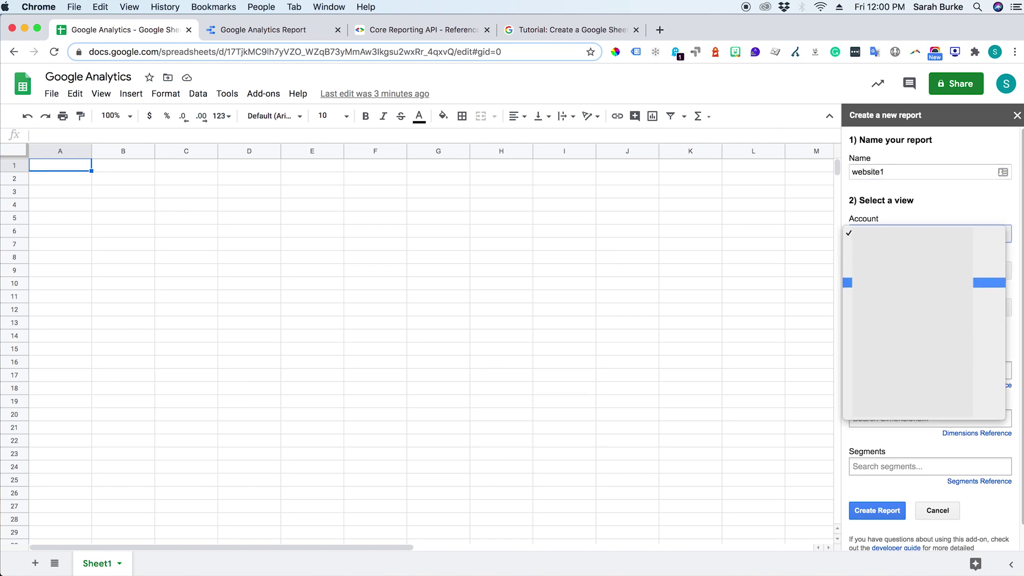
left_click(912, 283)
left_click(926, 271)
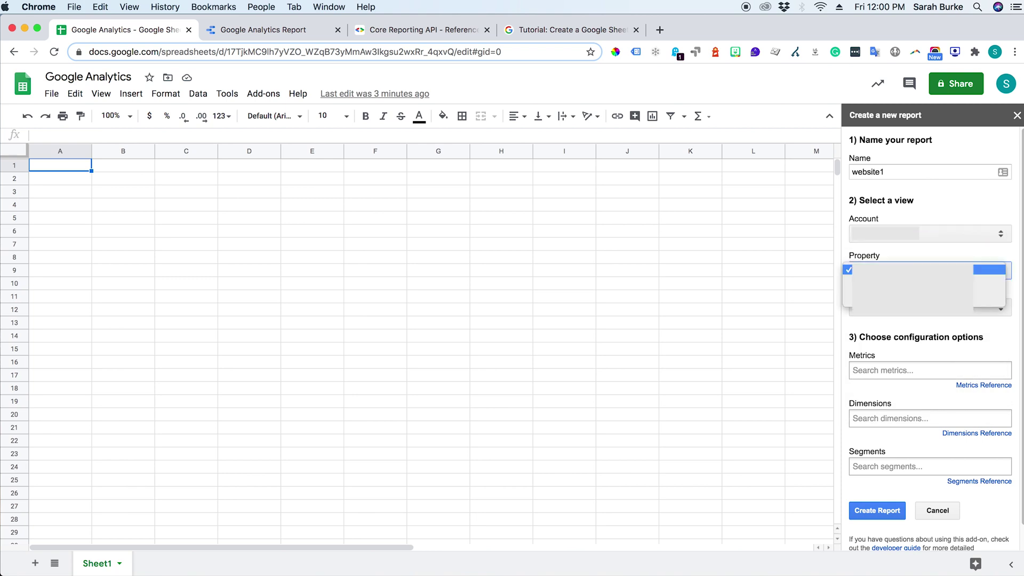
left_click(960, 267)
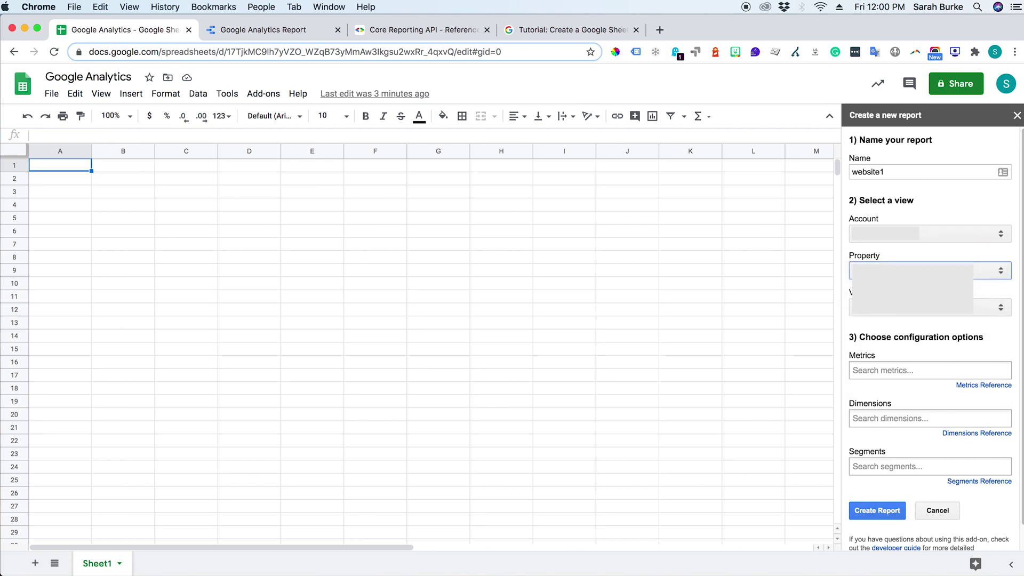
left_click(917, 277)
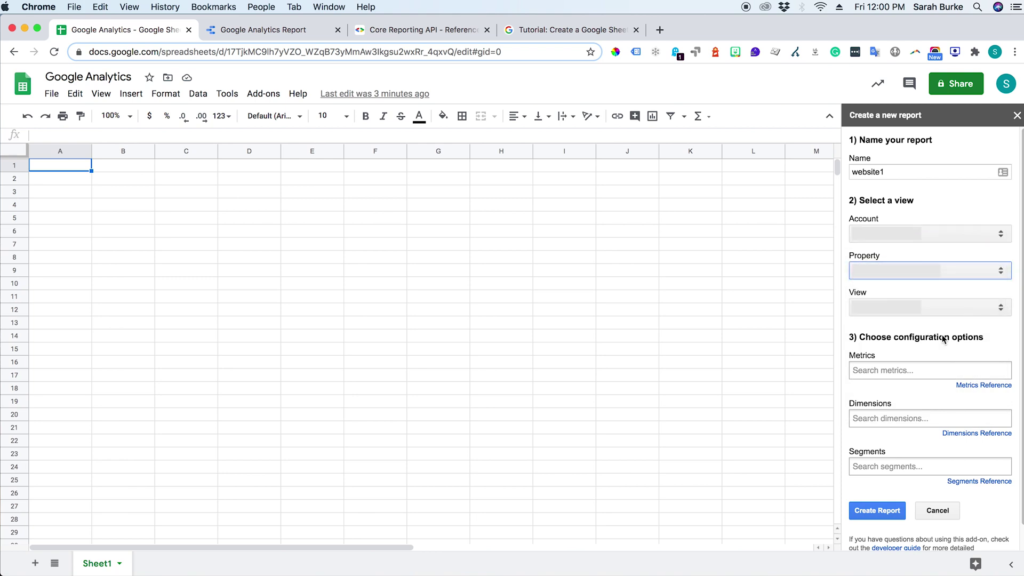
Add Users, Sessions and Goal Conversion Rate as the report's metrics.
left_click(918, 368)
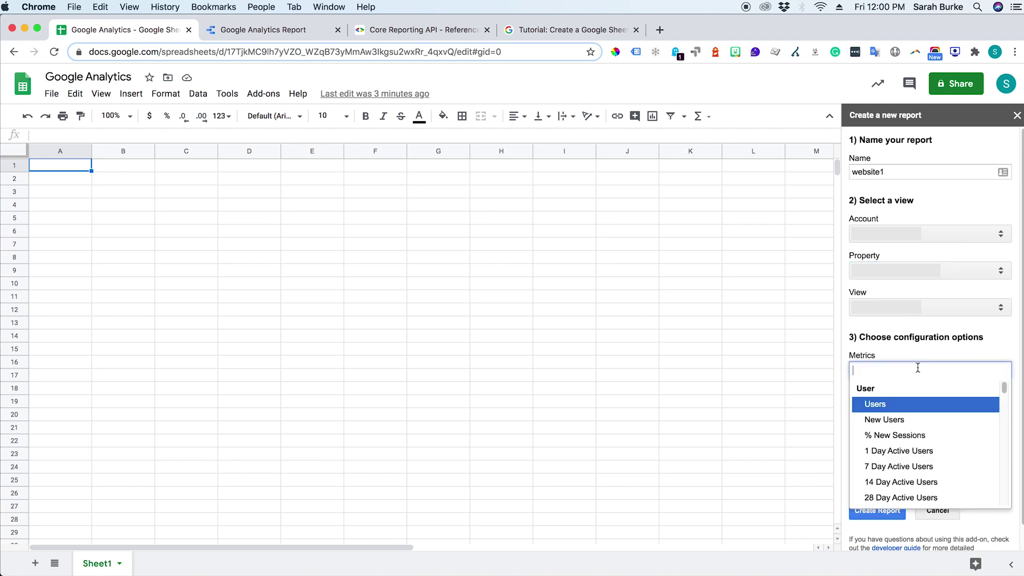
left_click(915, 410)
type("sessions")
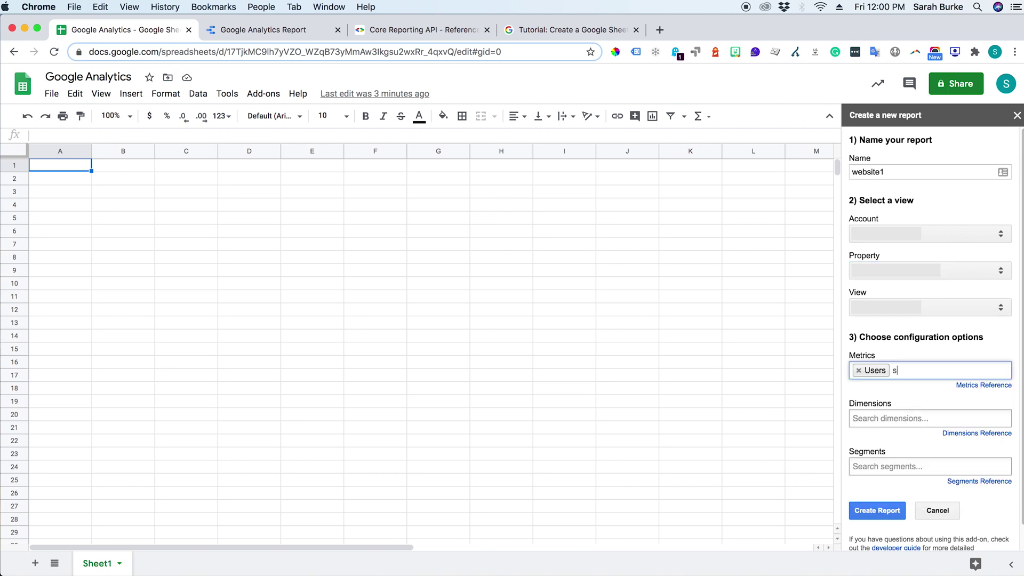
left_click(881, 435)
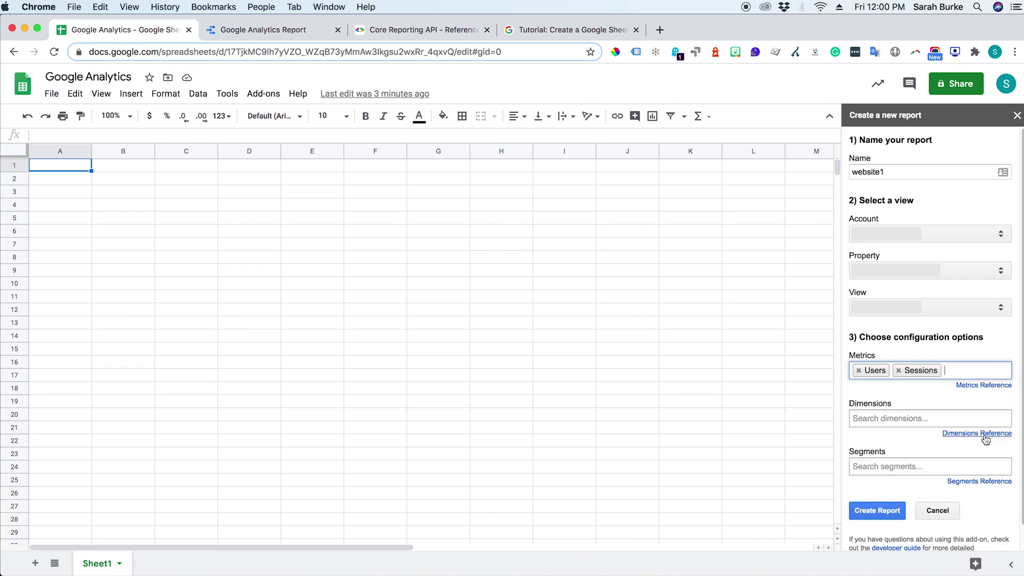
type("goal con")
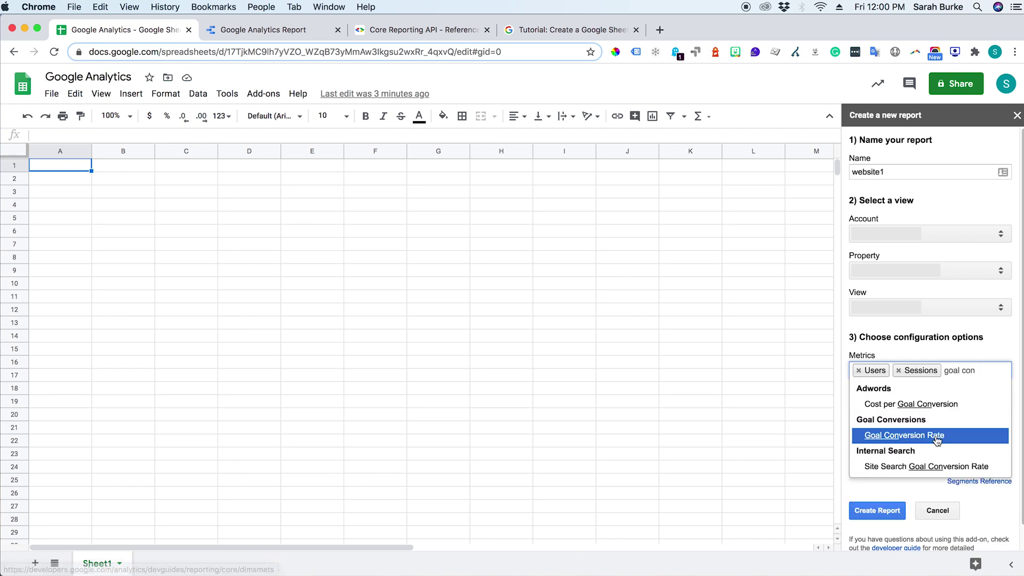
left_click(937, 438)
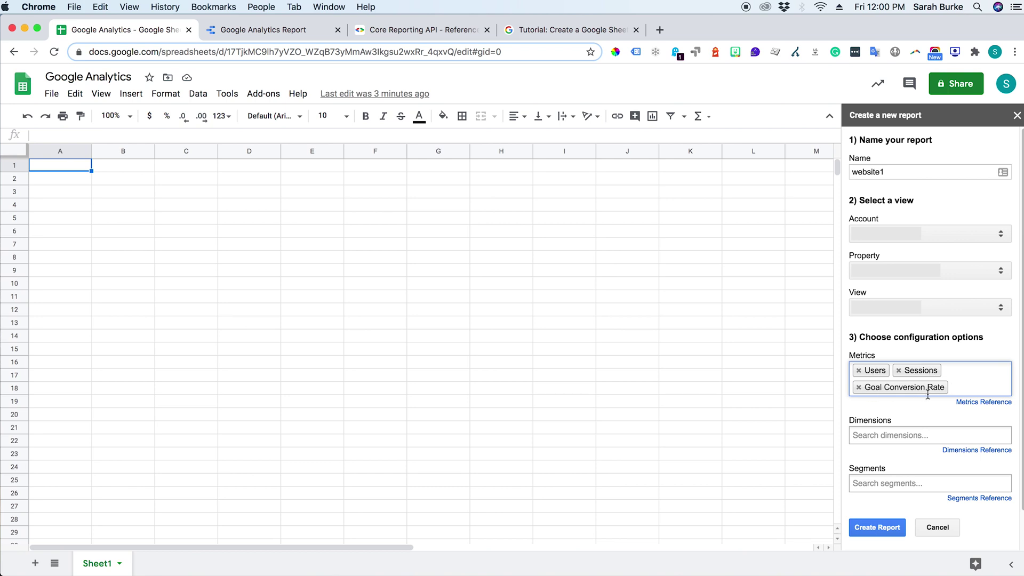
Set Date as the website1 report's dimension.
left_click(928, 433)
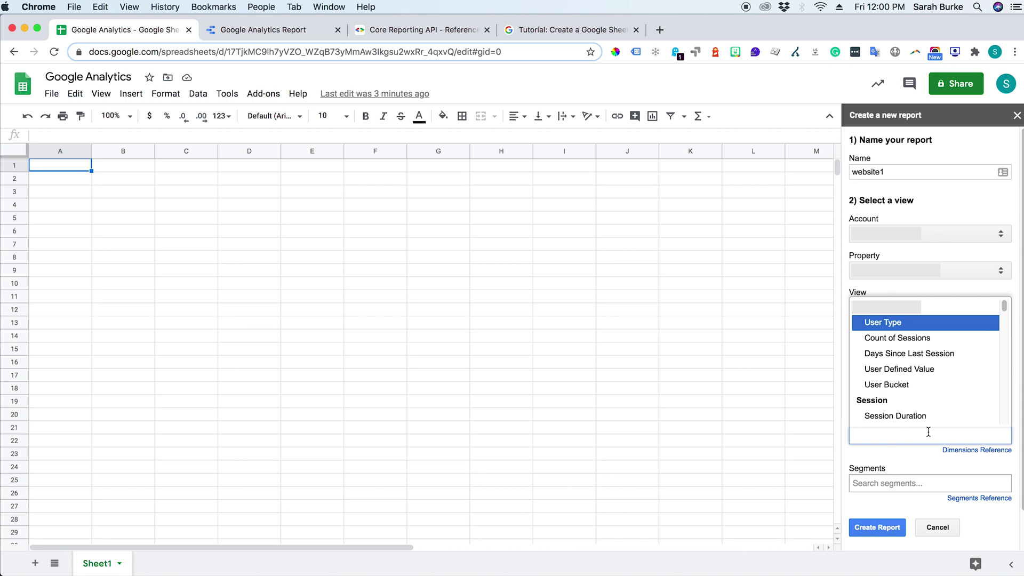
type("date")
left_click(927, 400)
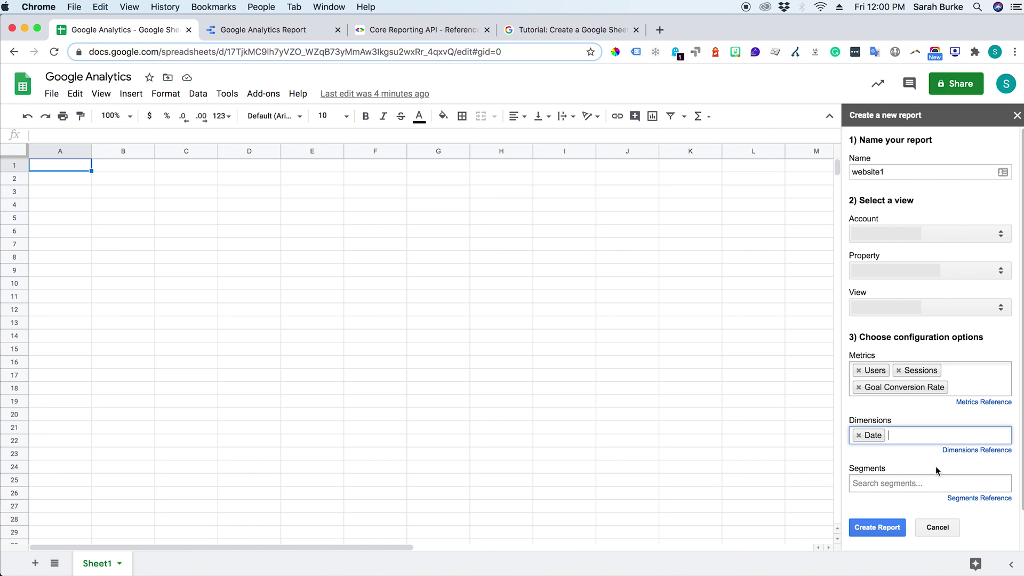
Glance at the Data Studio Summary report twice, returning to the spreadsheet each time.
left_click(281, 33)
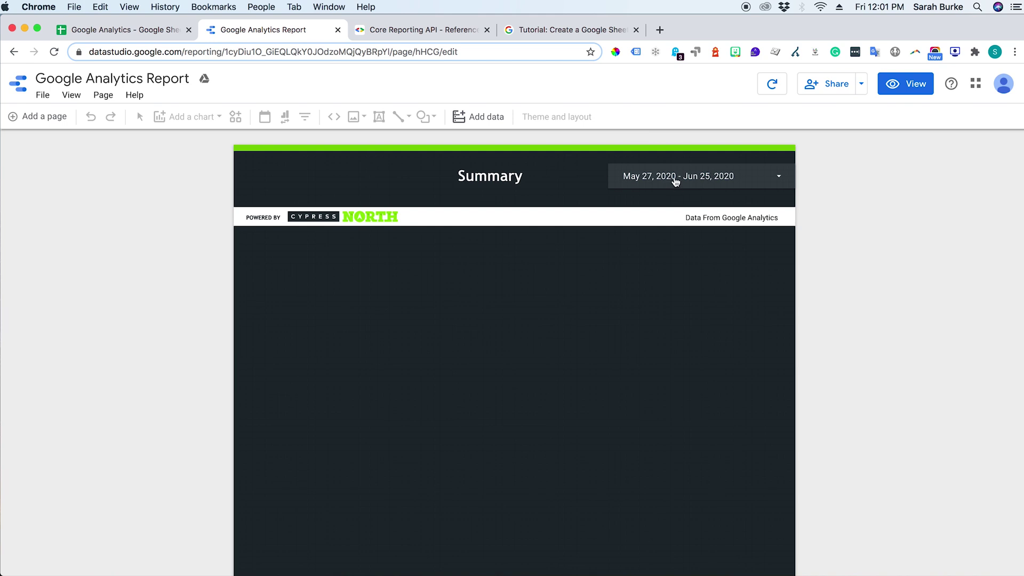
left_click(122, 30)
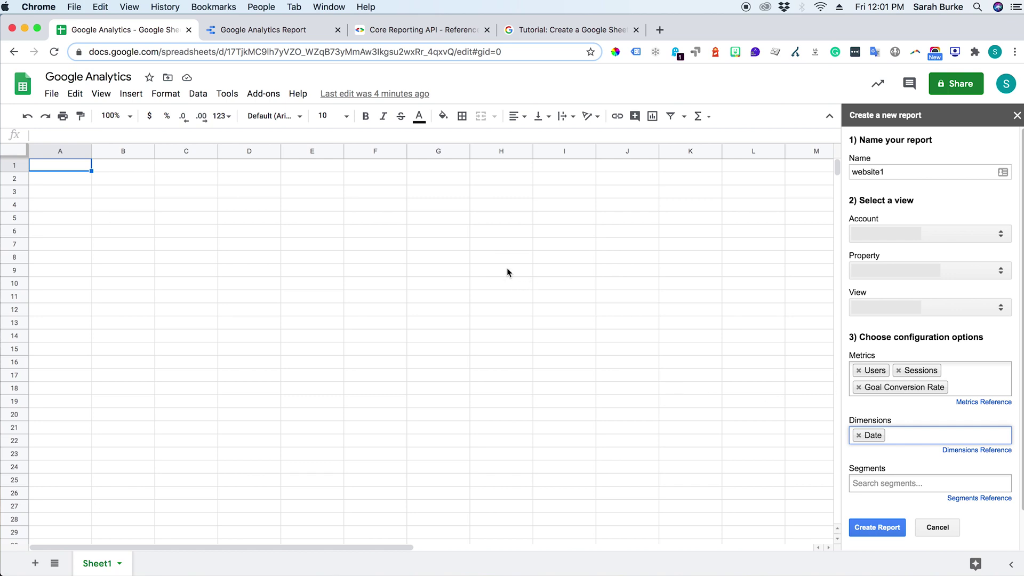
left_click(262, 33)
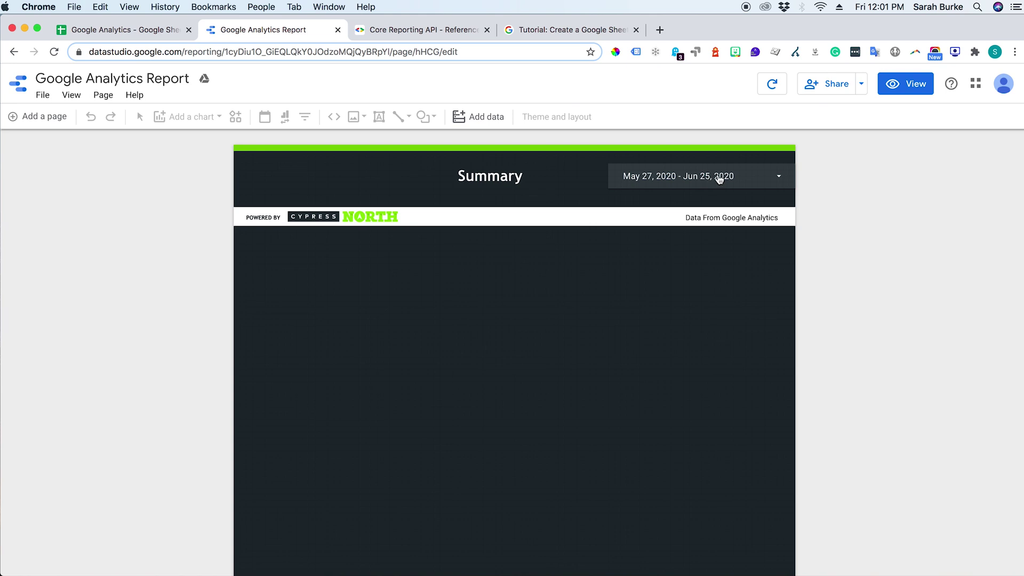
left_click(123, 29)
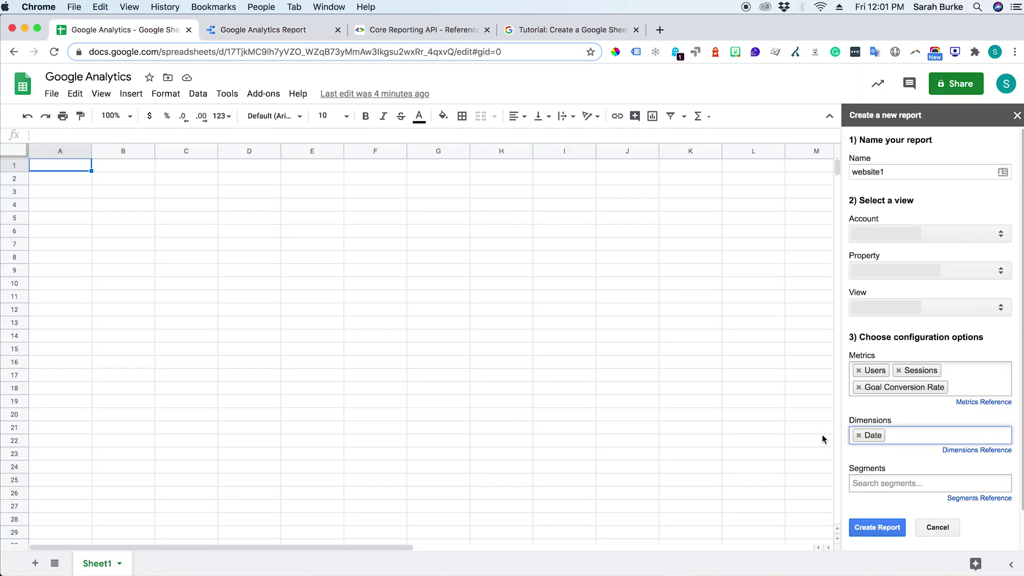
Create the website1 report, generating its Report Configuration sheet with ga:date and three metrics.
left_click(883, 530)
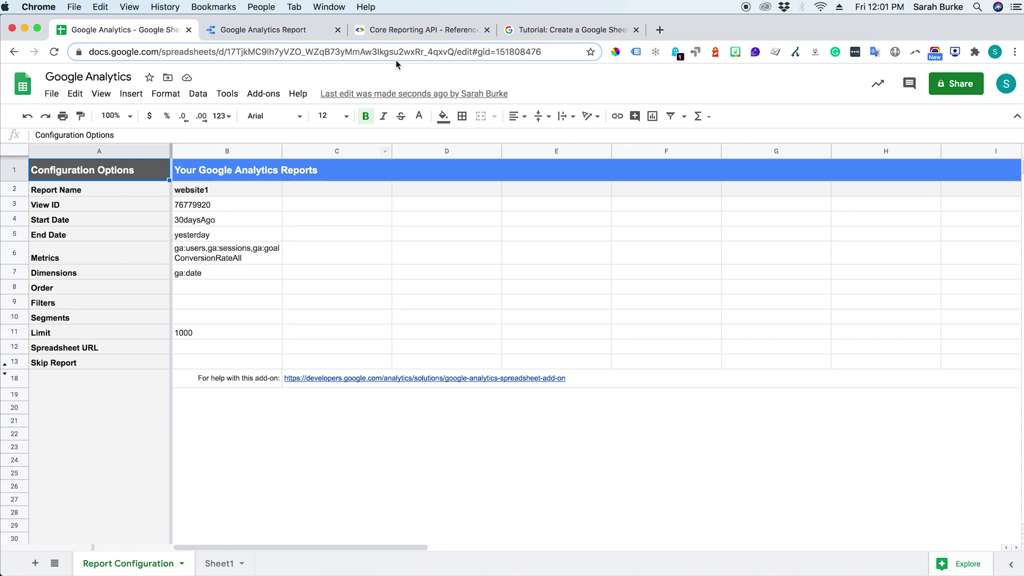
Check the YYYY-MM-DD and NdaysAgo start-date formats in the Core Reporting API reference.
left_click(406, 30)
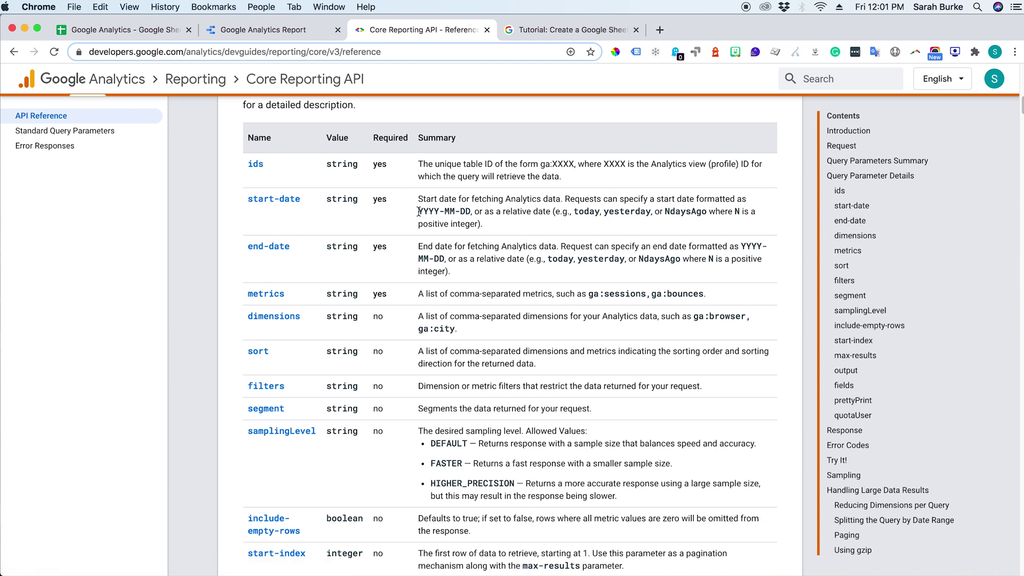
left_click_drag(418, 211, 472, 211)
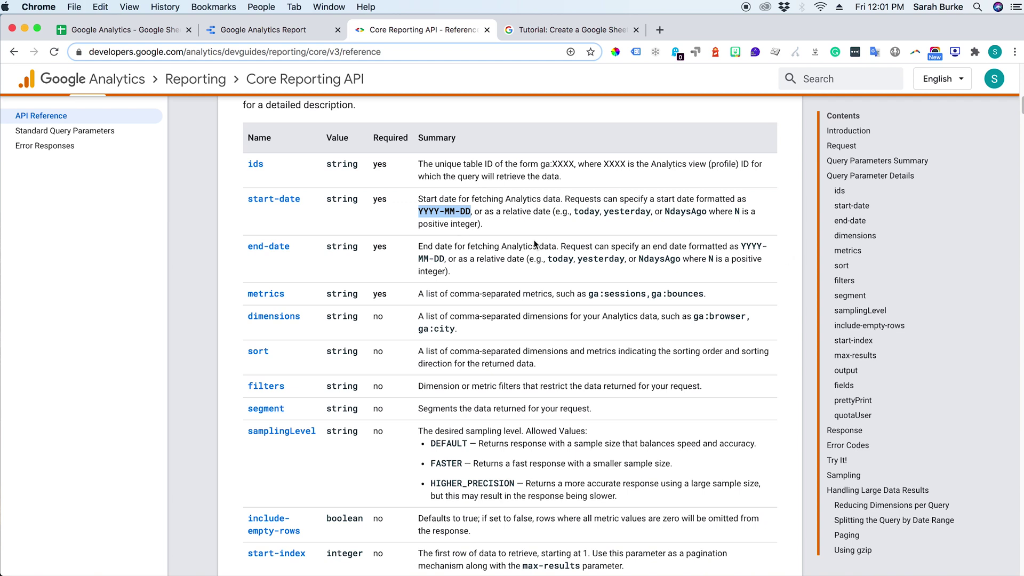
left_click_drag(573, 211, 637, 212)
double_click(667, 211)
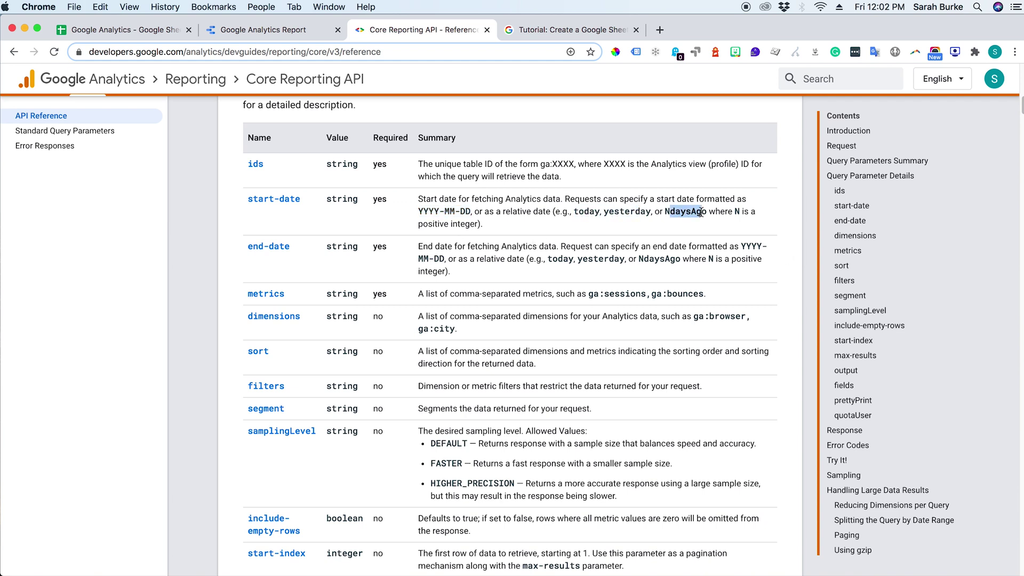
left_click(654, 211)
left_click(123, 30)
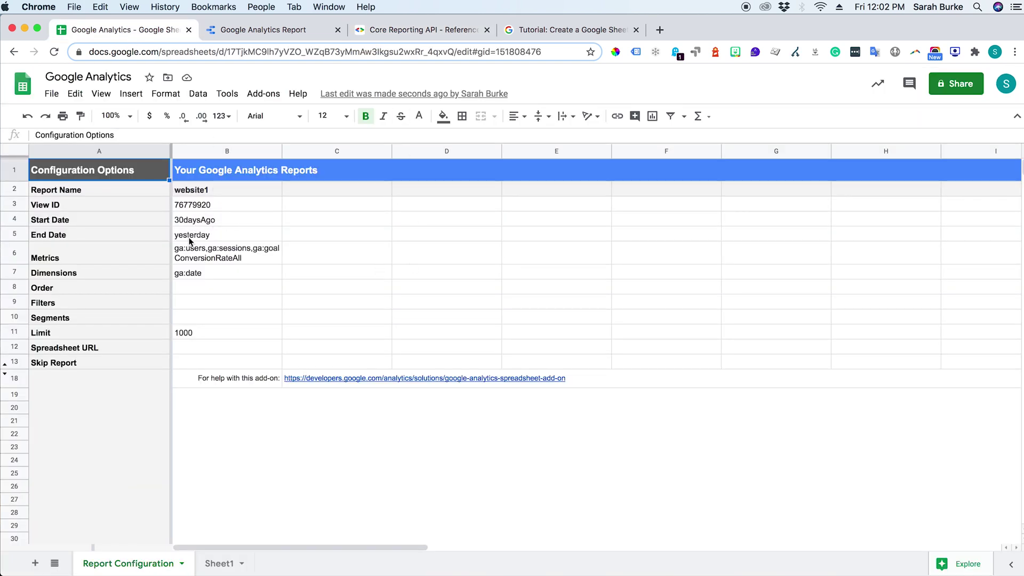
Replace website1's start date 30daysAgo with 2020-01-01, then review its end date, metrics and dimensions.
left_click(233, 222)
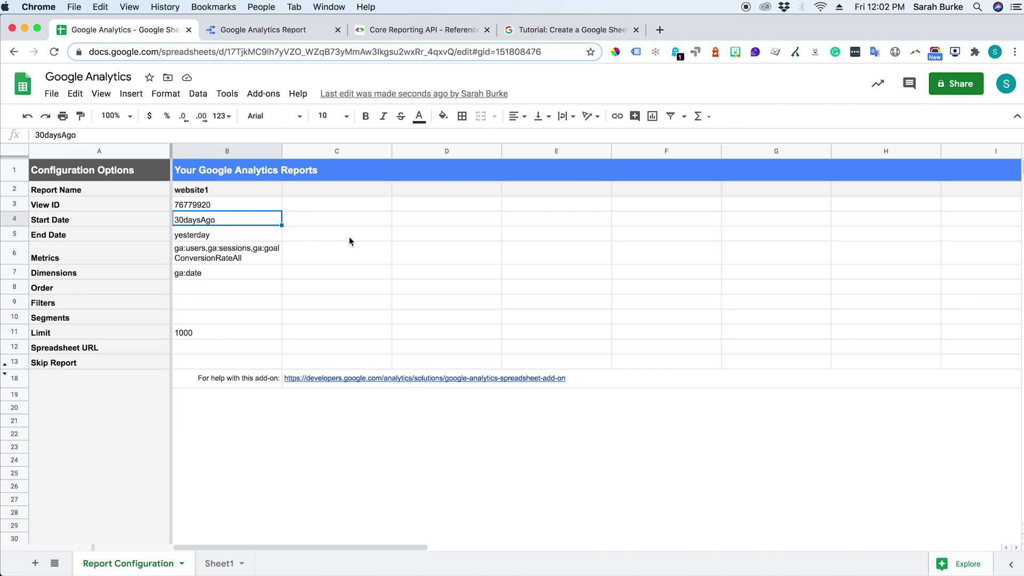
type("2020")
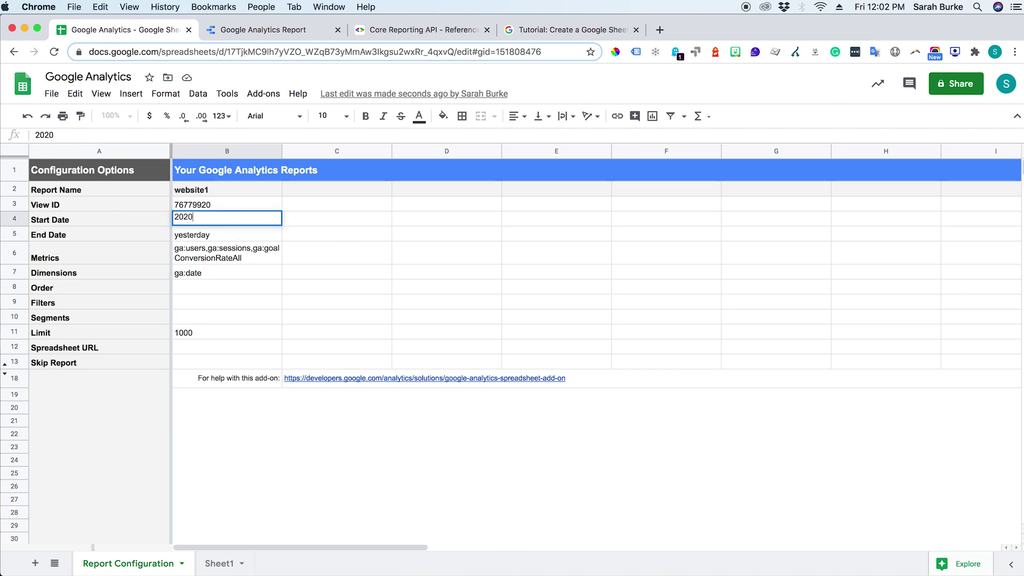
type("-01-01")
left_click(256, 243)
left_click(258, 217)
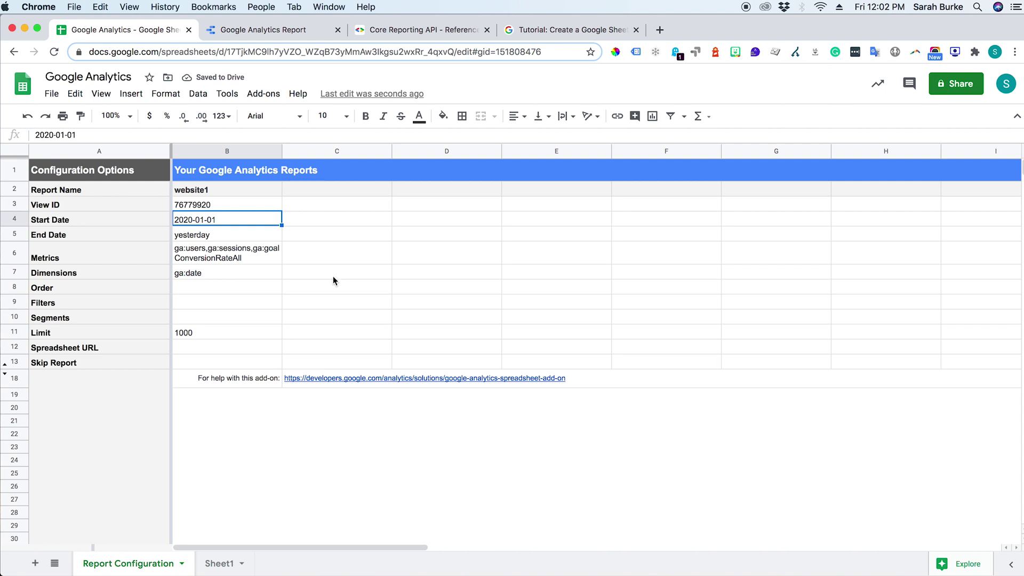
left_click(209, 233)
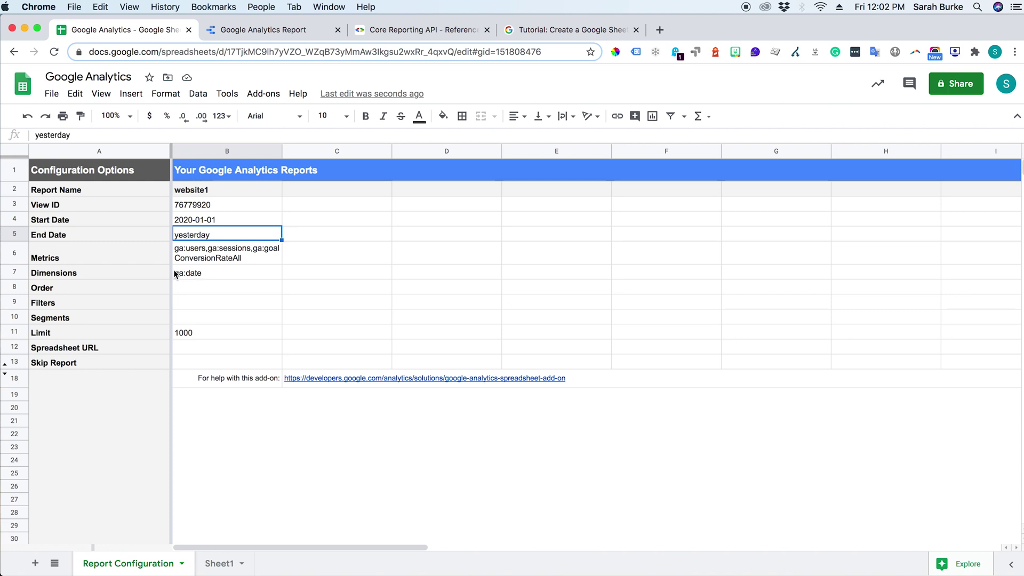
left_click(229, 257)
left_click(229, 271)
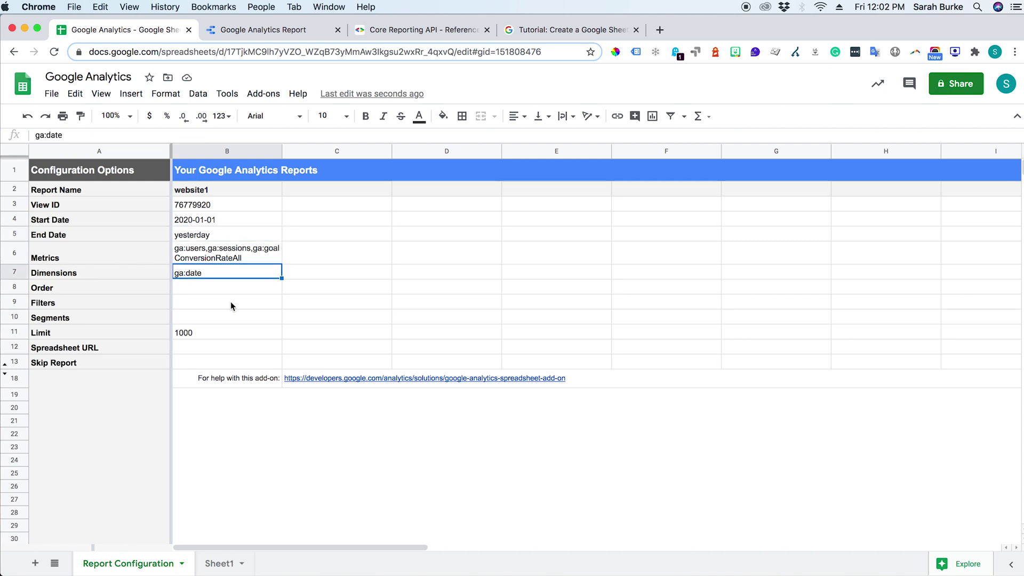
left_click(224, 189)
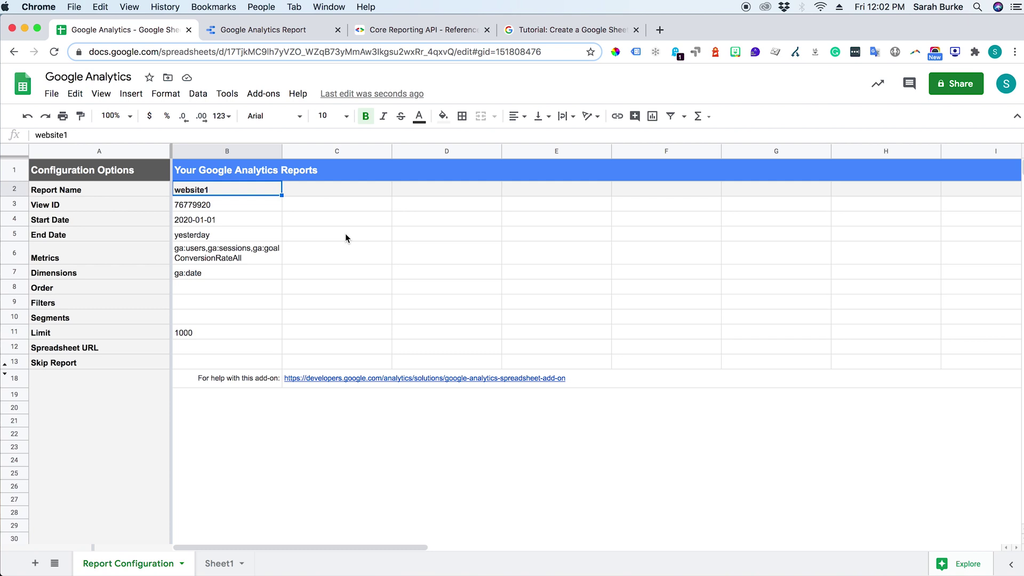
Add report configurations for website2 through website6 with the Google Analytics add-on.
left_click(263, 95)
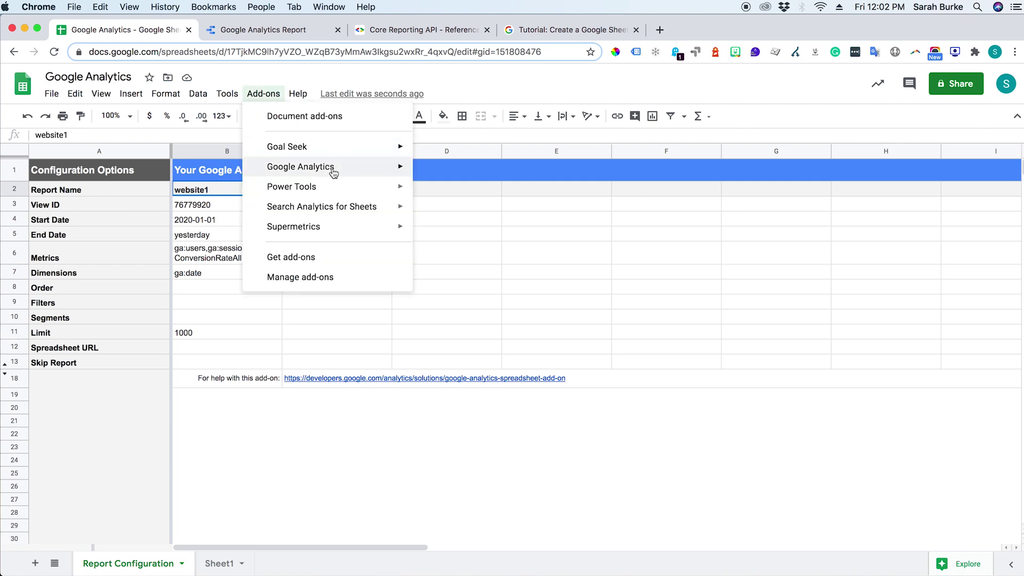
mouse_move(331, 167)
left_click(483, 172)
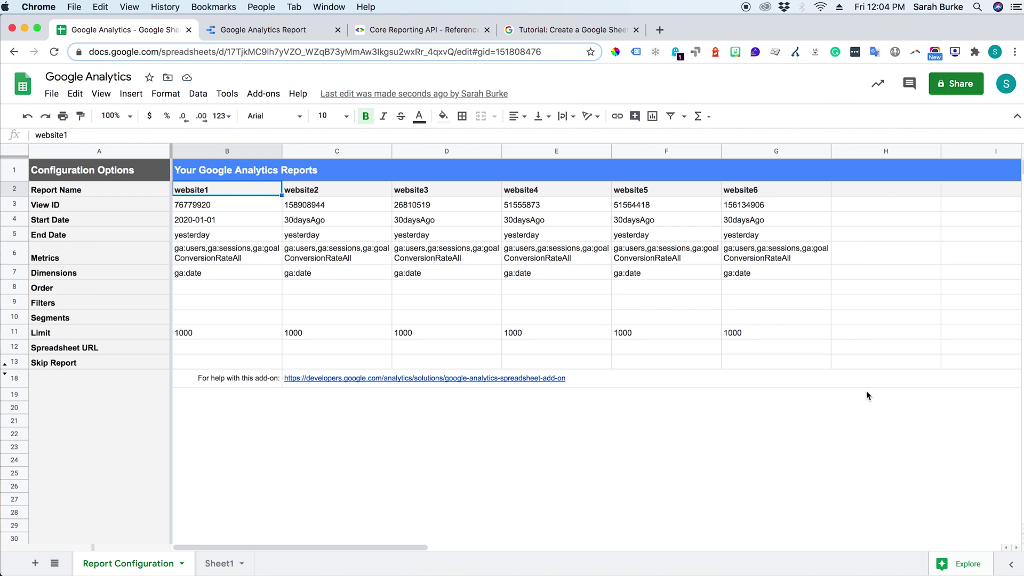
Copy website1's 2020-01-01 start date into the start-date cells of website2 through website6.
left_click(230, 222)
key("ctrl+c")
left_click(306, 224)
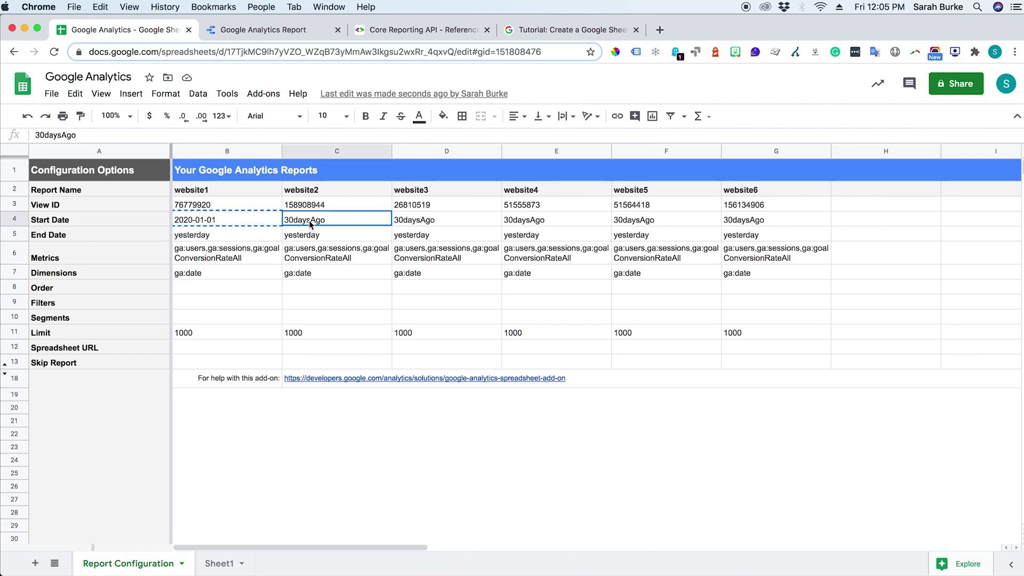
key("ctrl+v")
left_click(425, 224)
key("ctrl+v")
left_click(526, 224)
key("ctrl+v")
left_click(640, 222)
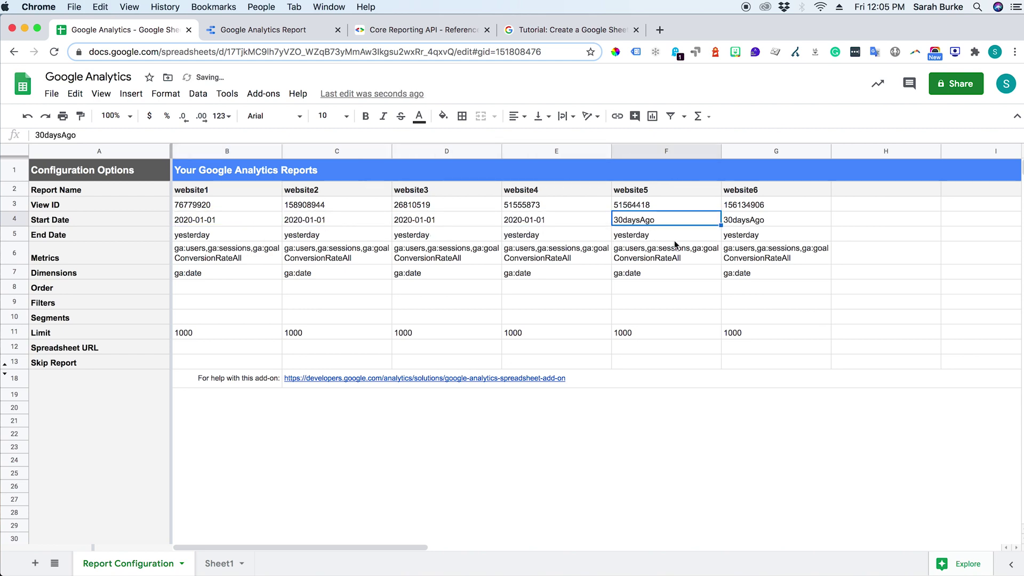
key("ctrl+v")
left_click(746, 222)
key("ctrl+v")
left_click(226, 190)
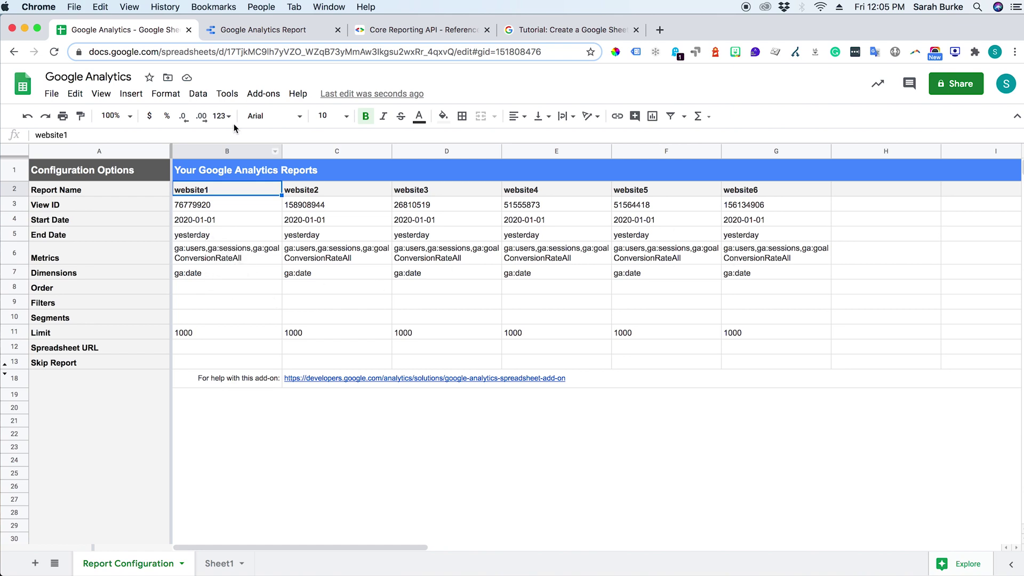
Run all six configured website reports and dismiss the Report Status summary.
left_click(265, 98)
mouse_move(285, 169)
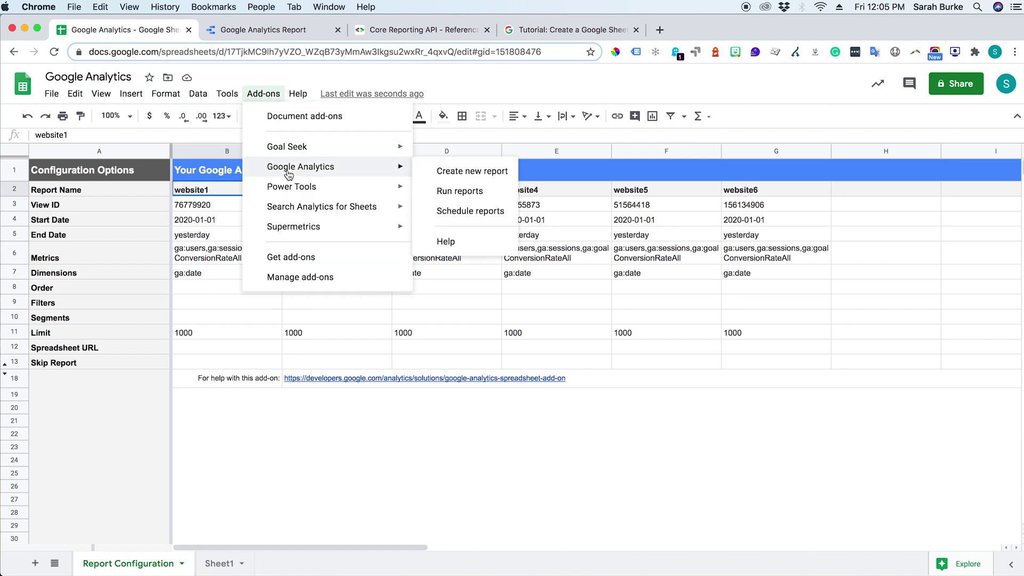
left_click(482, 173)
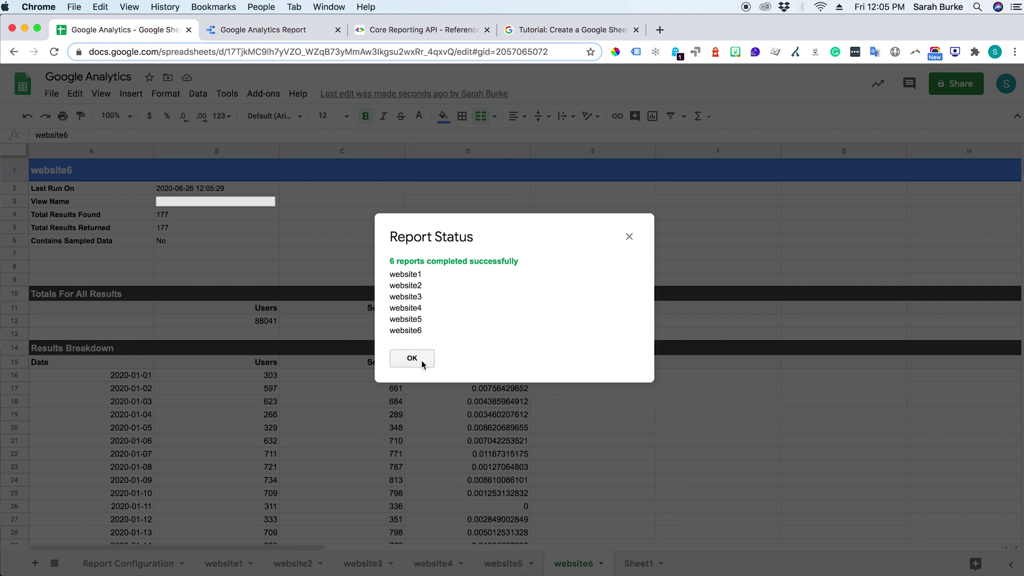
left_click(414, 359)
Inspect website6's Totals For All Results, including 88041 users and Goal Conversion Rate.
scroll(603, 419, "down", 2)
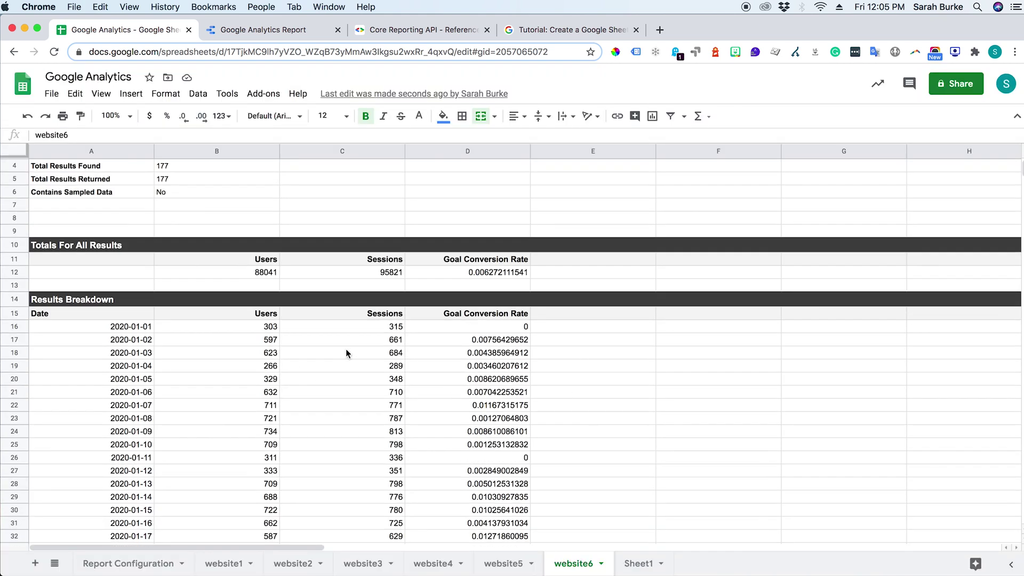
scroll(422, 357, "down", 2)
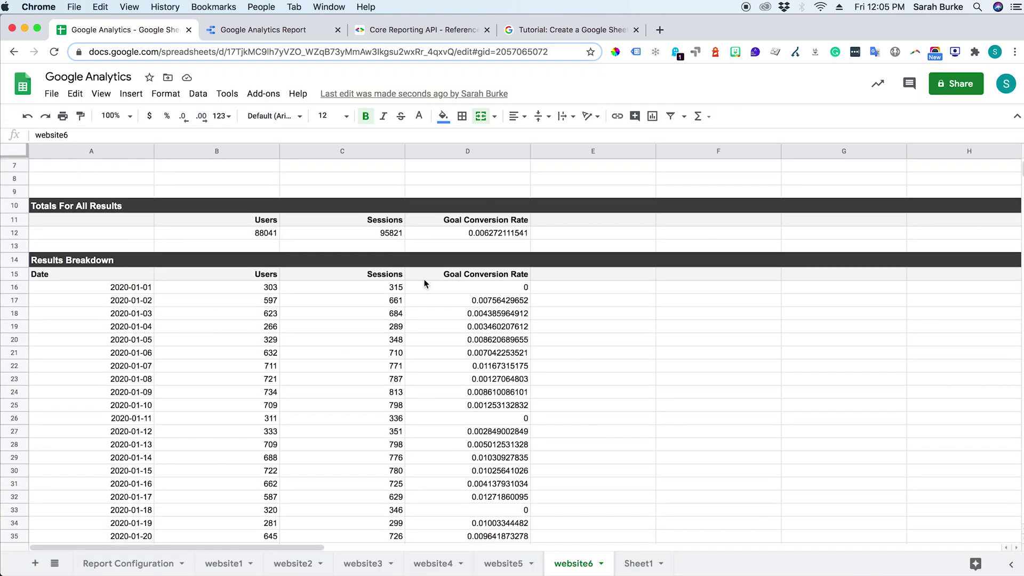
mouse_move(1021, 170)
left_mouse_down()
mouse_move(1021, 243)
mouse_move(1020, 163)
left_mouse_up()
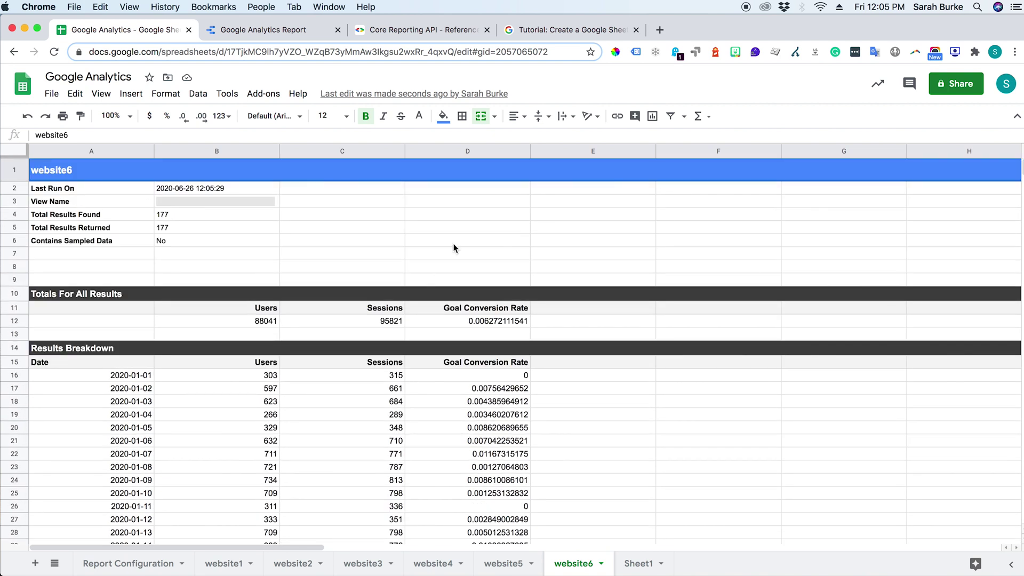
left_click(267, 323)
left_click(510, 326)
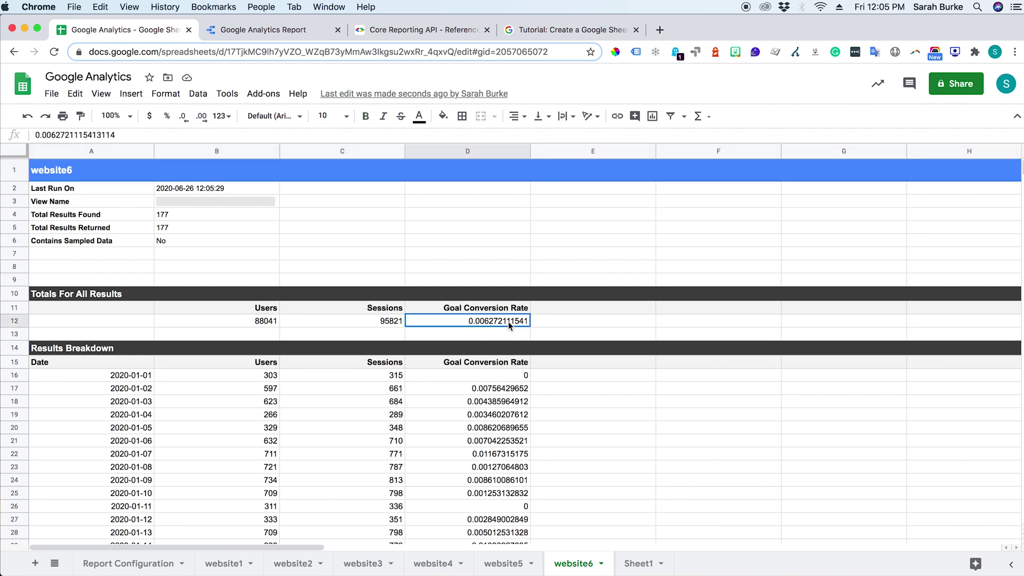
left_click(141, 297)
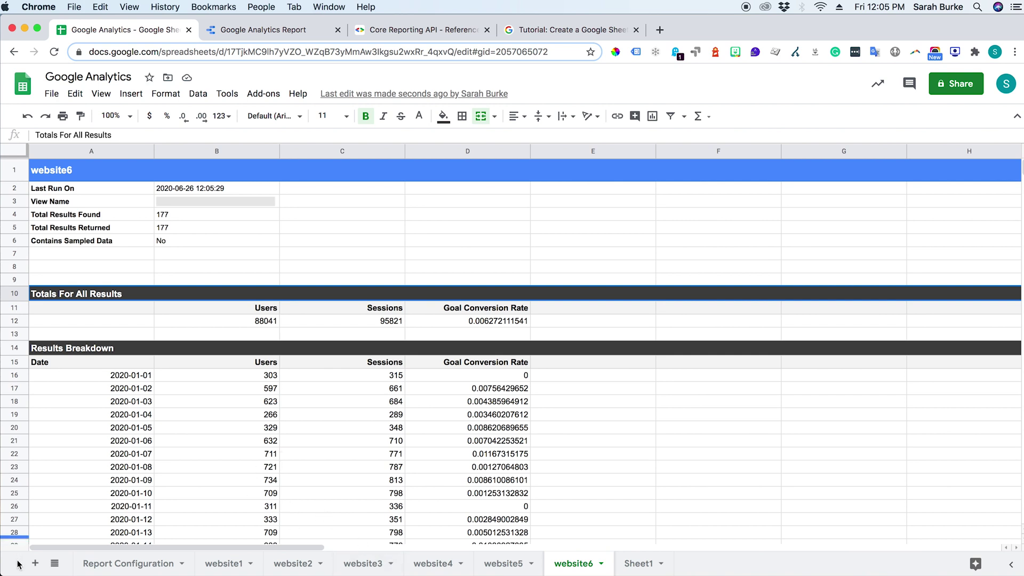
Add a blank sheet after website6, rename it Summary, and return to cell A1.
left_click(36, 564)
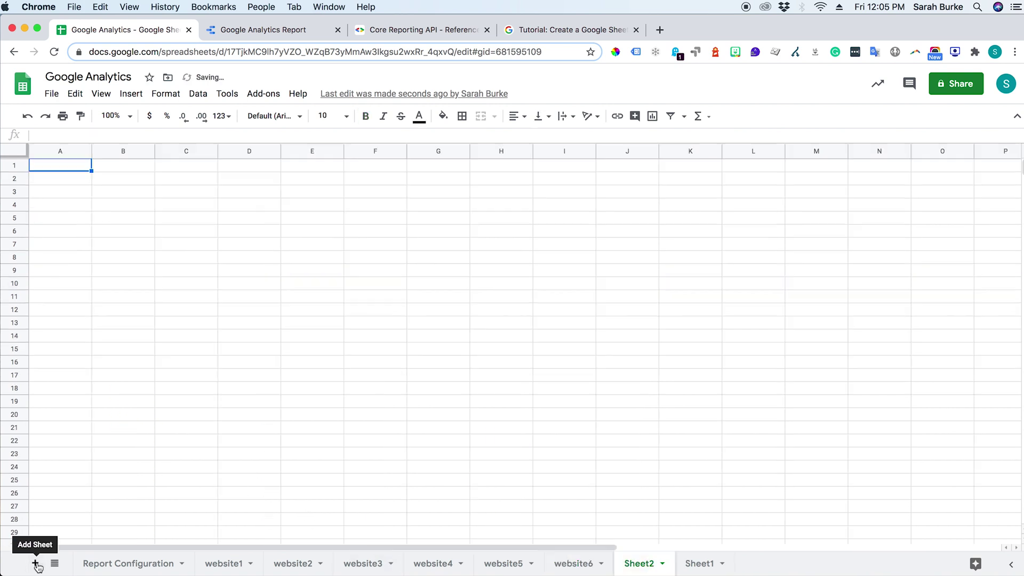
double_click(643, 568)
type("Summary")
left_click(655, 507)
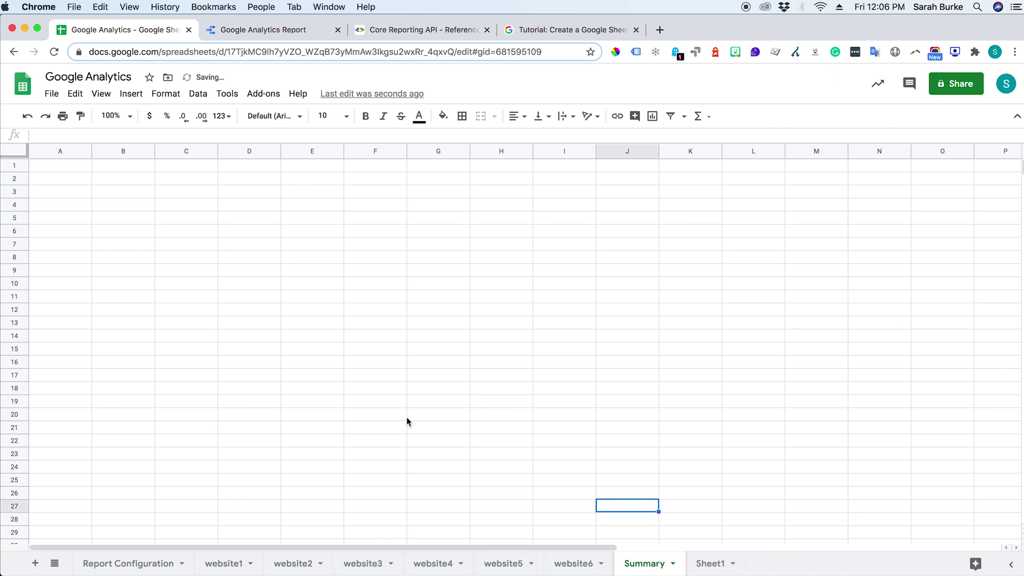
key("ctrl+Home")
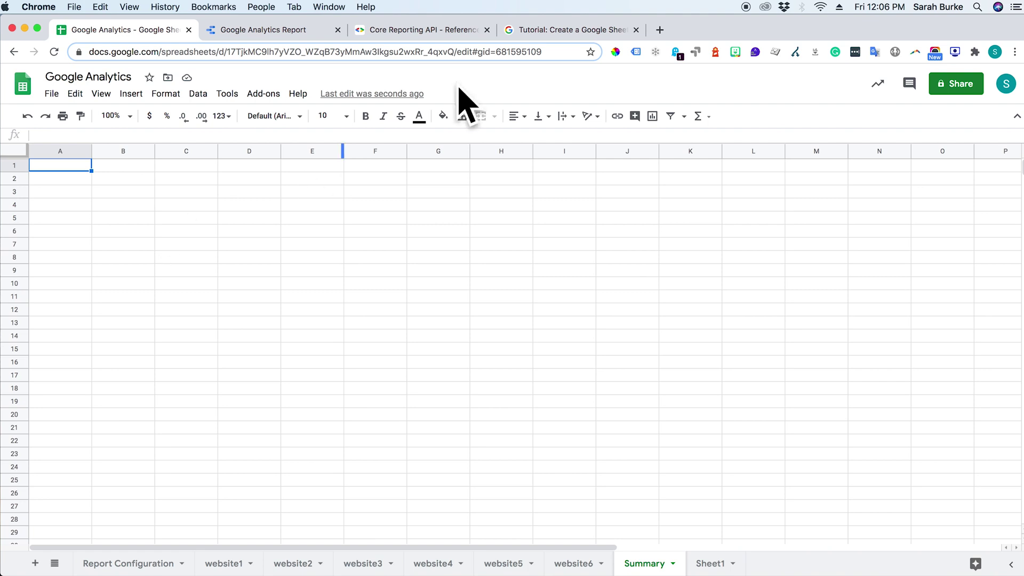
key("super+4")
scroll(478, 333, "down", 10)
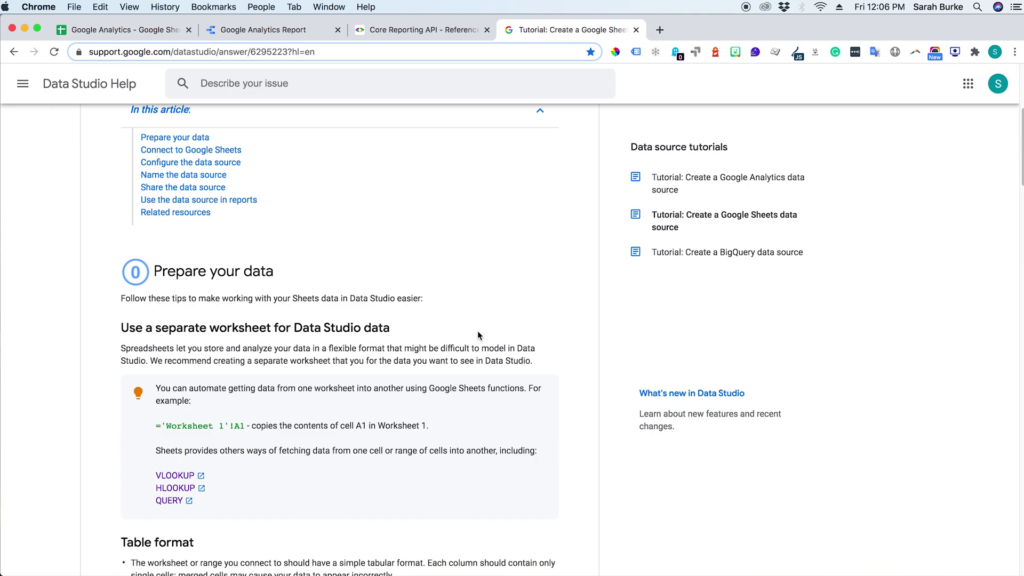
scroll(539, 361, "down", 3)
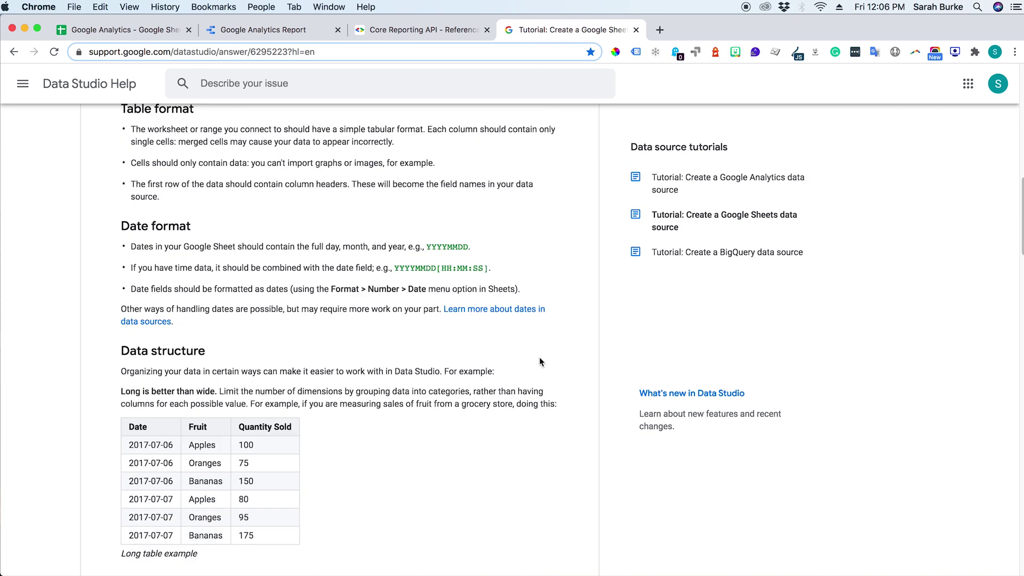
scroll(540, 362, "down", 5)
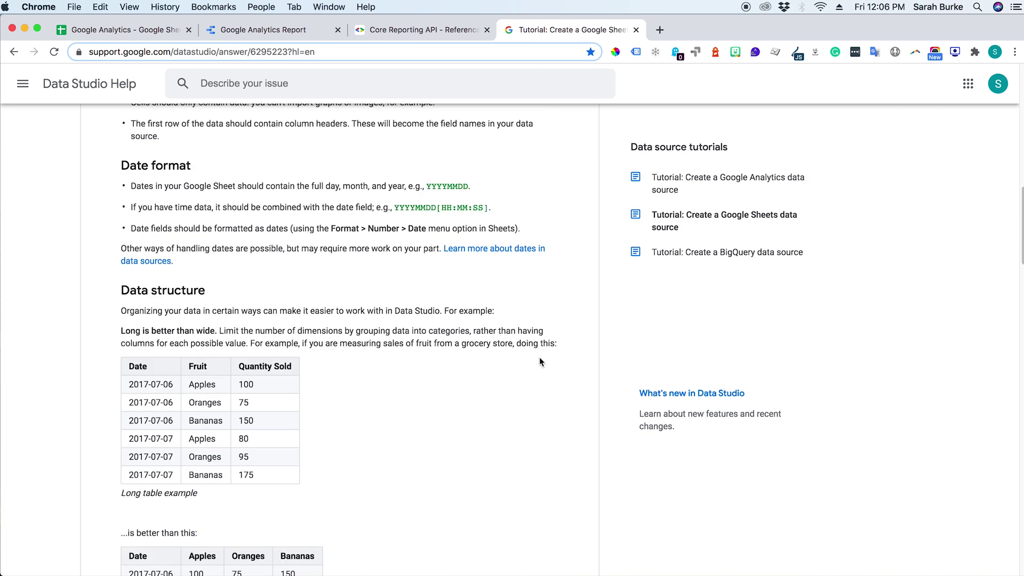
scroll(539, 361, "down", 15)
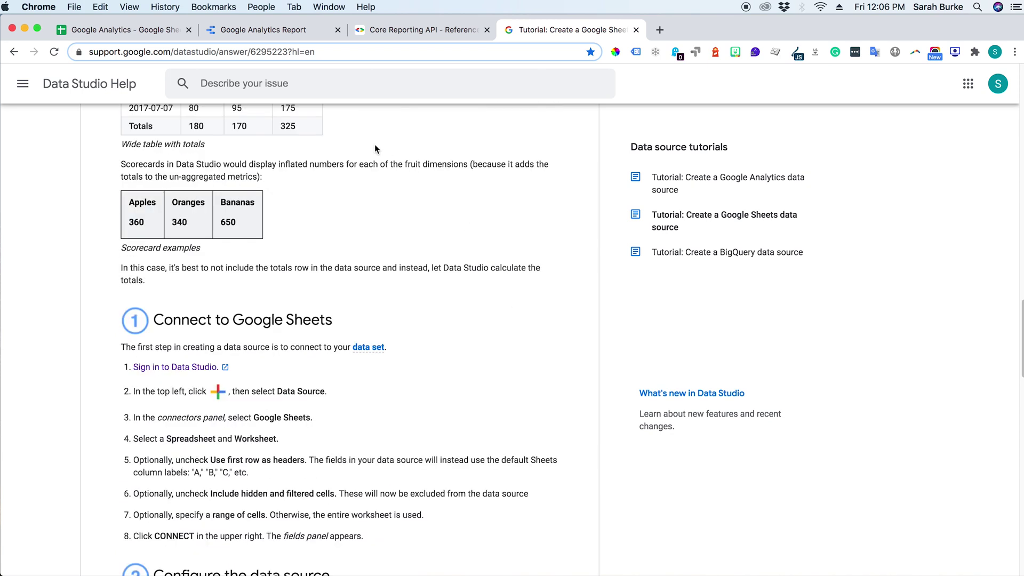
Enter the Date heading in Summary A1, checking website6's column headings for reference.
left_click(128, 33)
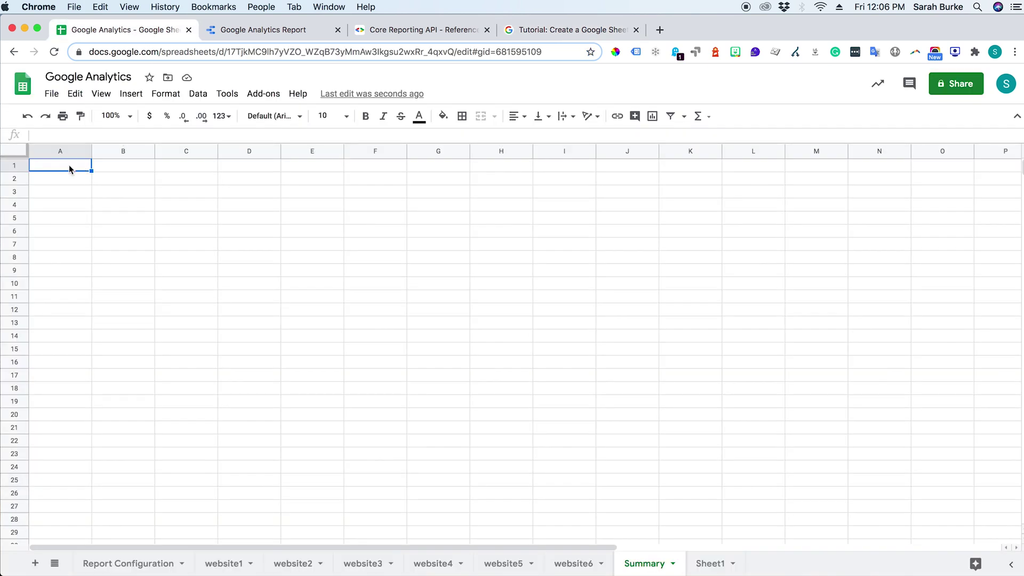
type("Date")
key("Tab")
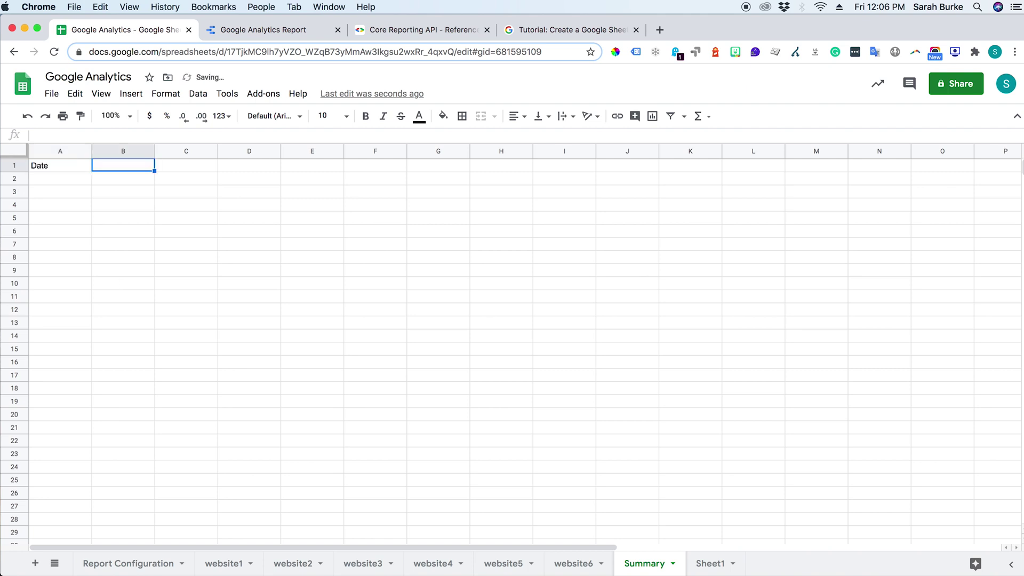
left_click(565, 563)
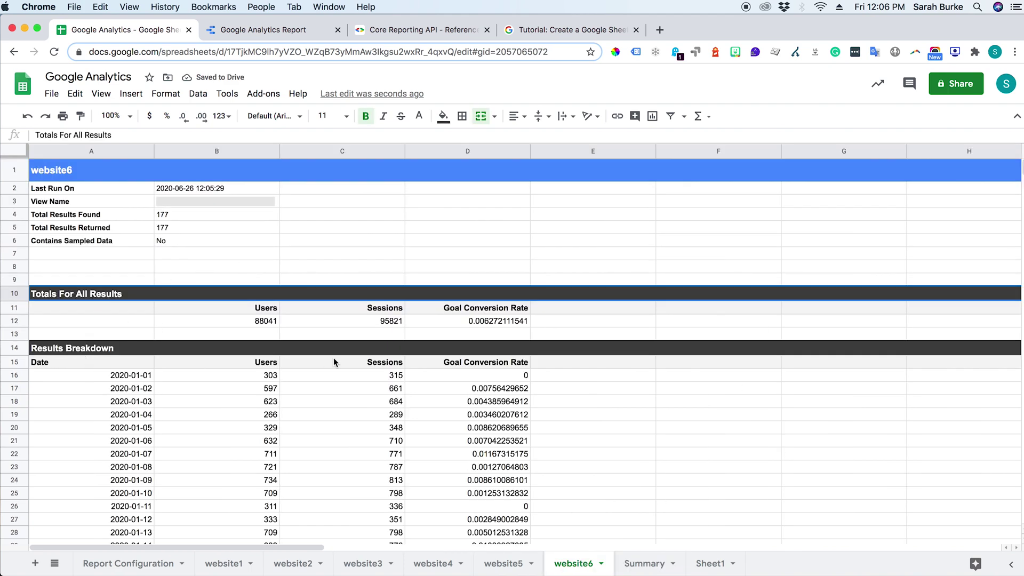
left_click(645, 562)
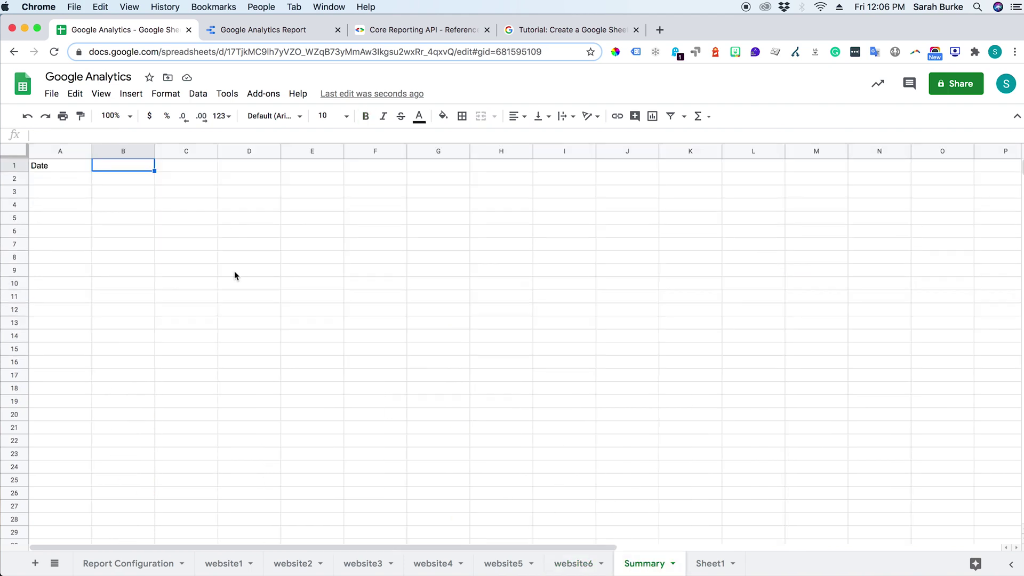
Add the Users, Sessions and Goal Conv Rate headings in B1:D1.
type("Users")
key("Tab")
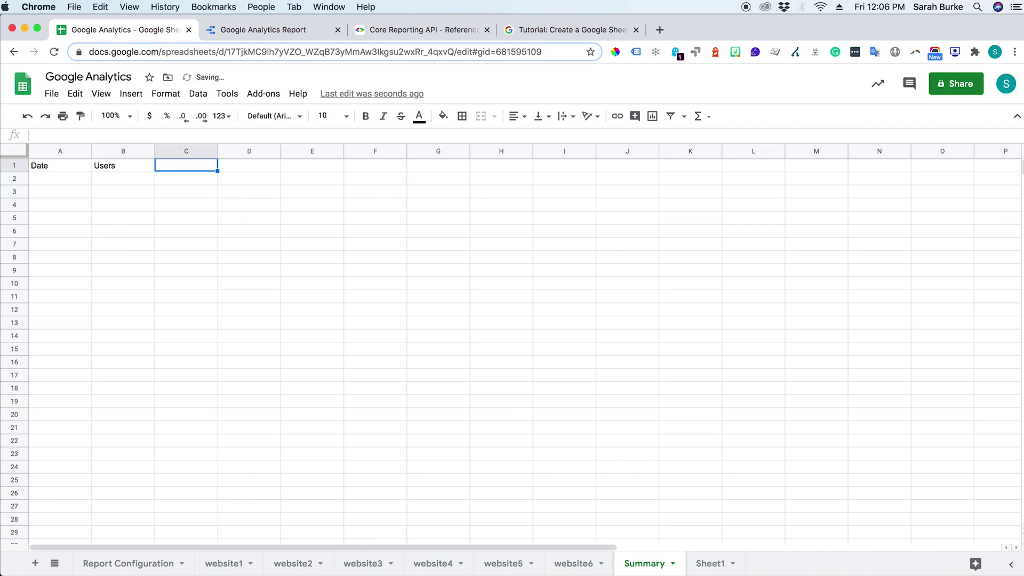
type("Sessions")
key("Tab")
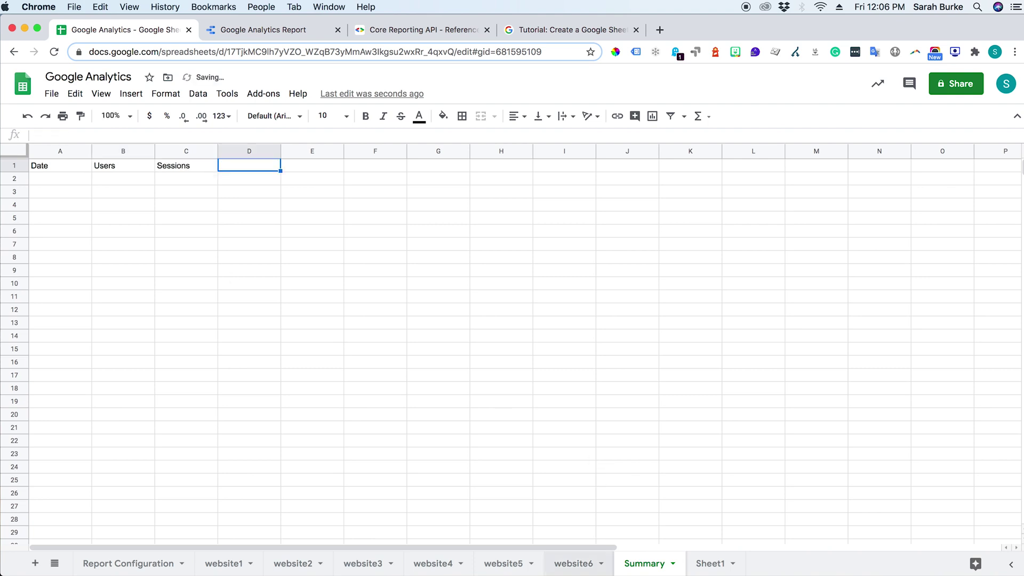
left_click(578, 568)
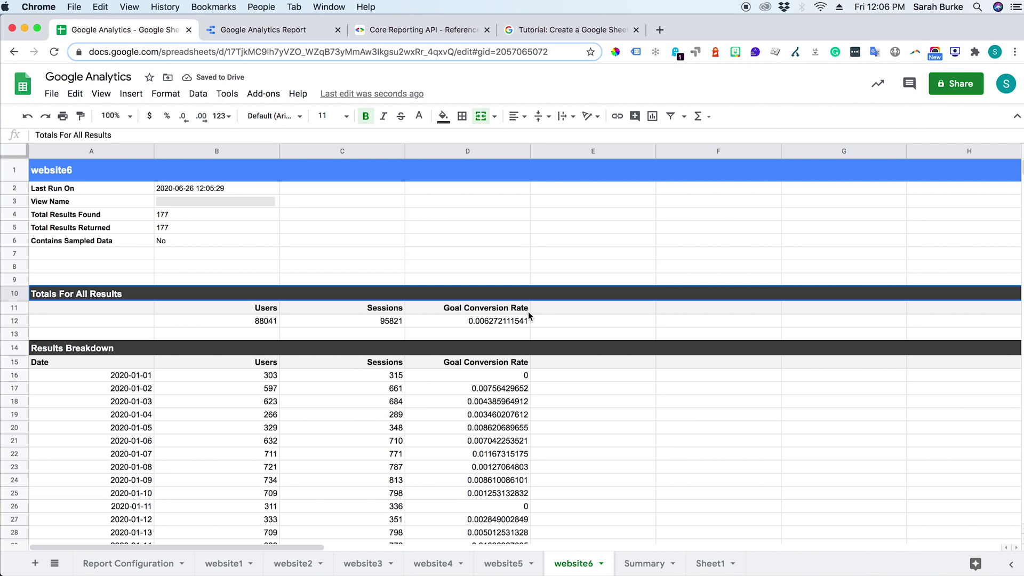
left_click(651, 565)
type("Ga")
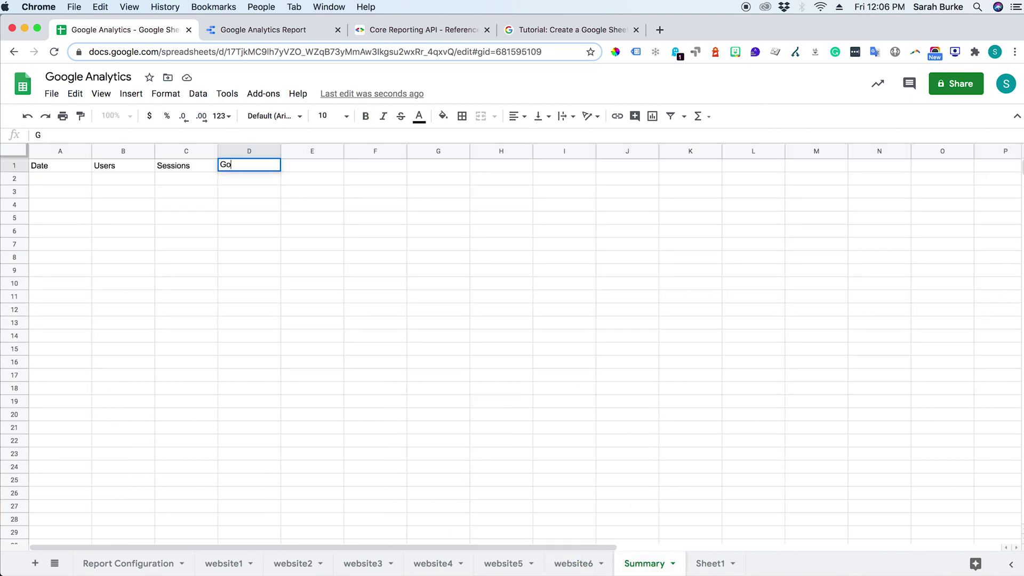
type("al Conv Rate")
key("Return")
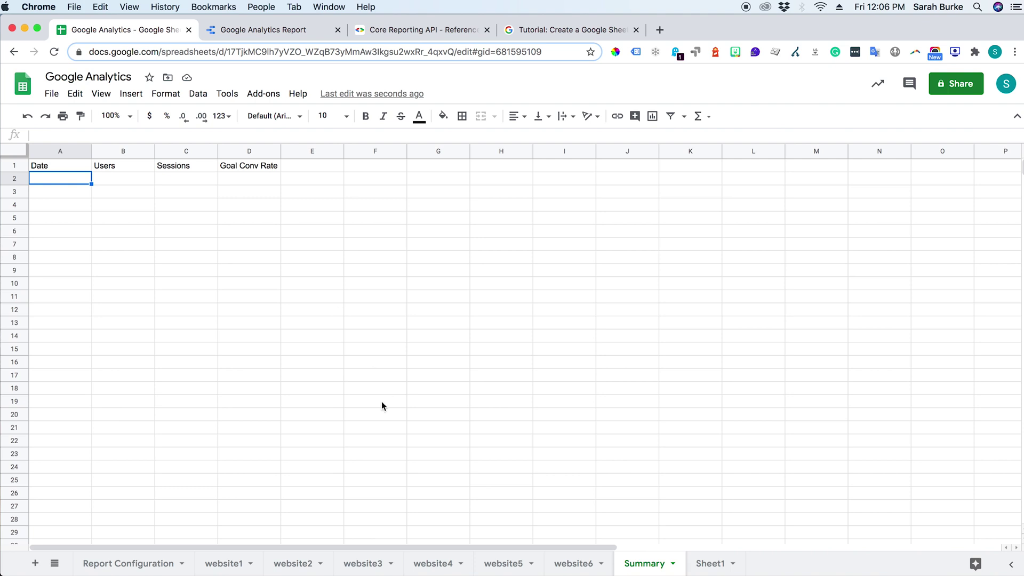
Copy the 2020-01-01 date from website6 into Summary cell A2.
left_click(569, 564)
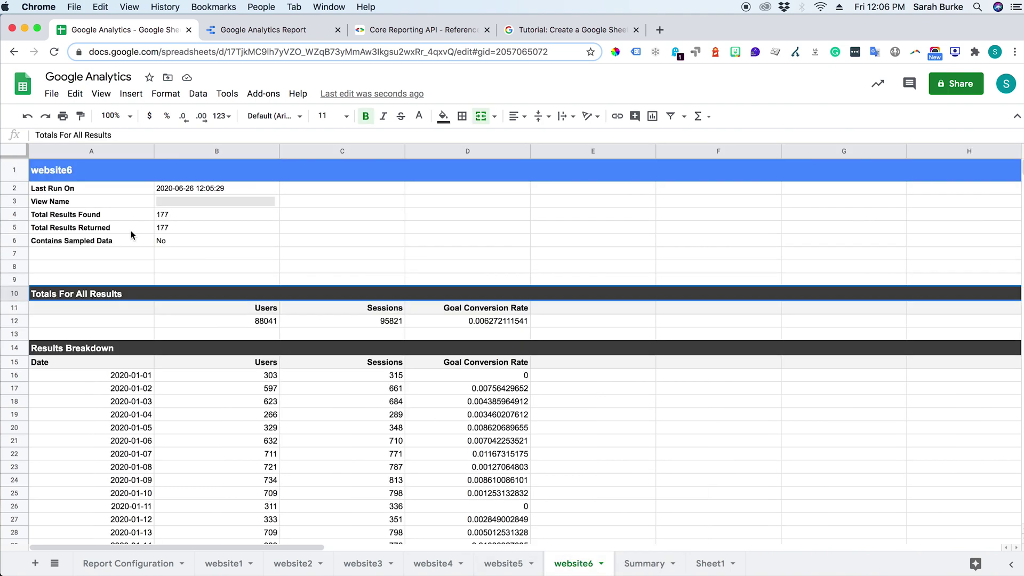
left_click(144, 376)
key("ctrl+c")
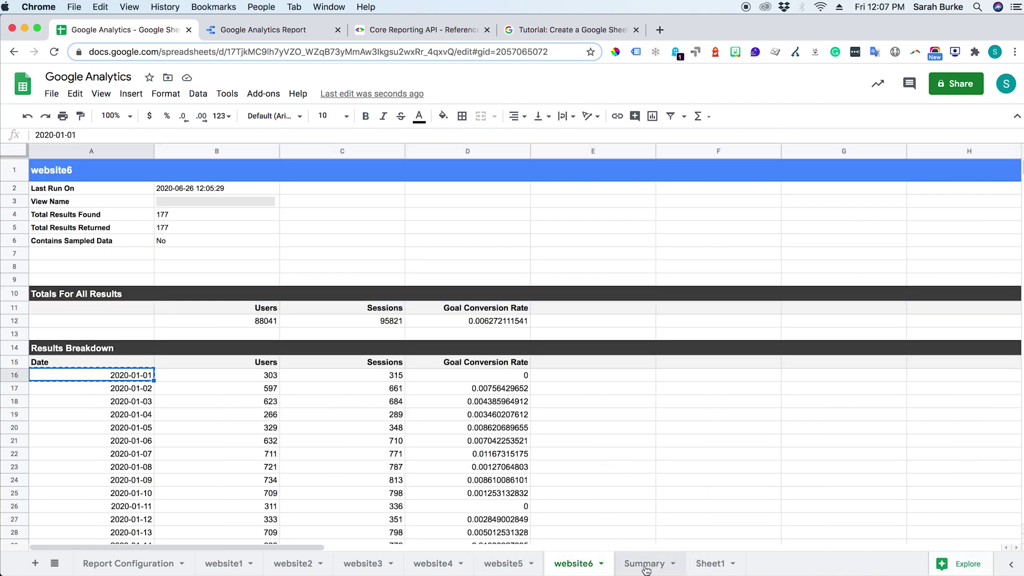
left_click(644, 564)
key("super+v")
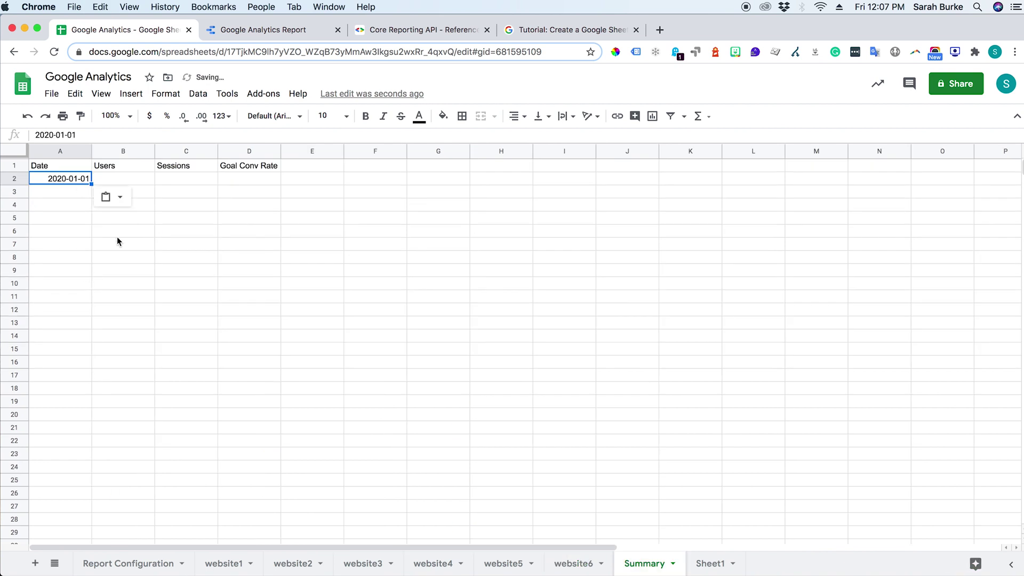
Start a B2 formula summing B16 from website1, website2 and website3.
left_click(117, 176)
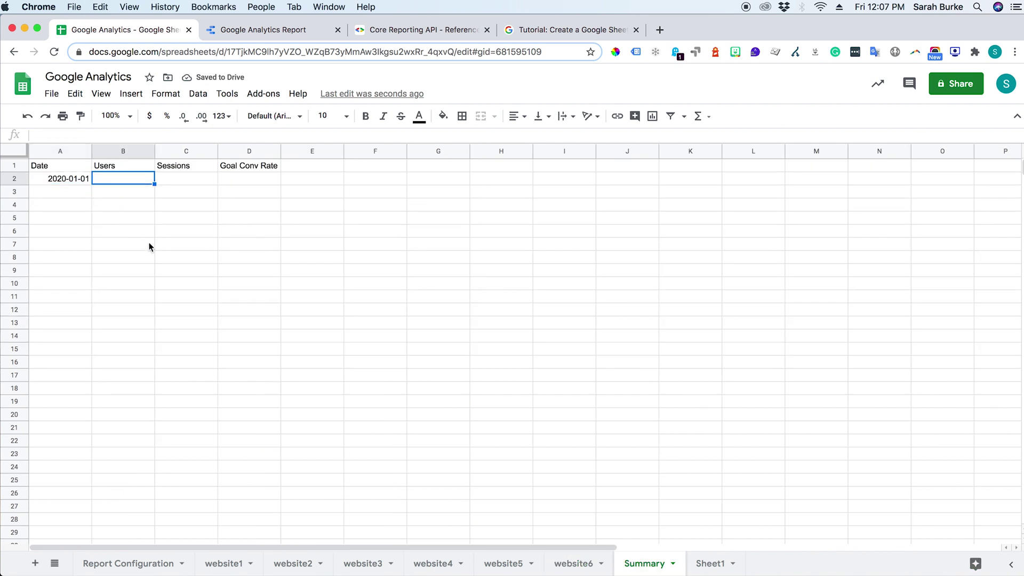
type("=")
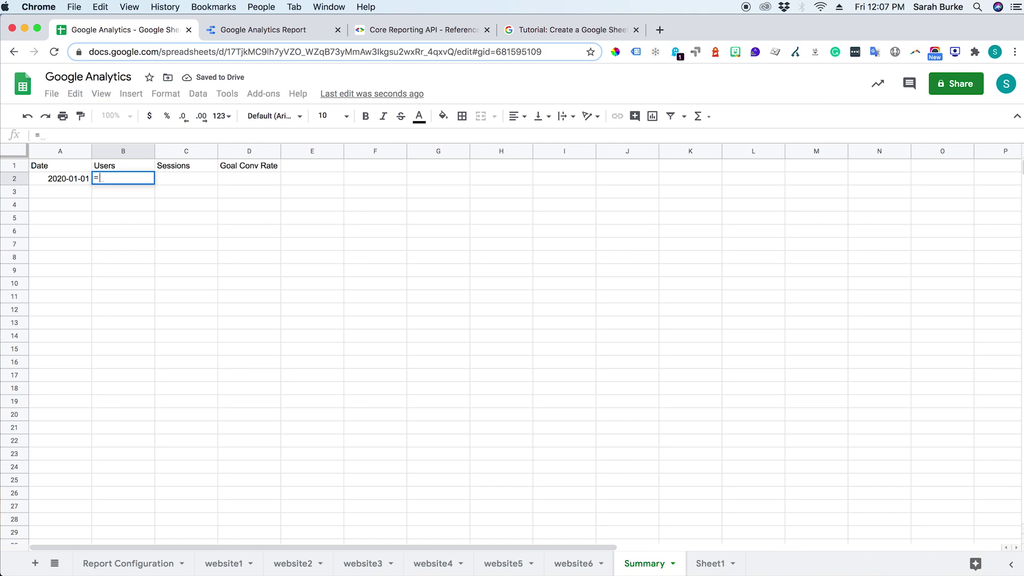
left_click(223, 566)
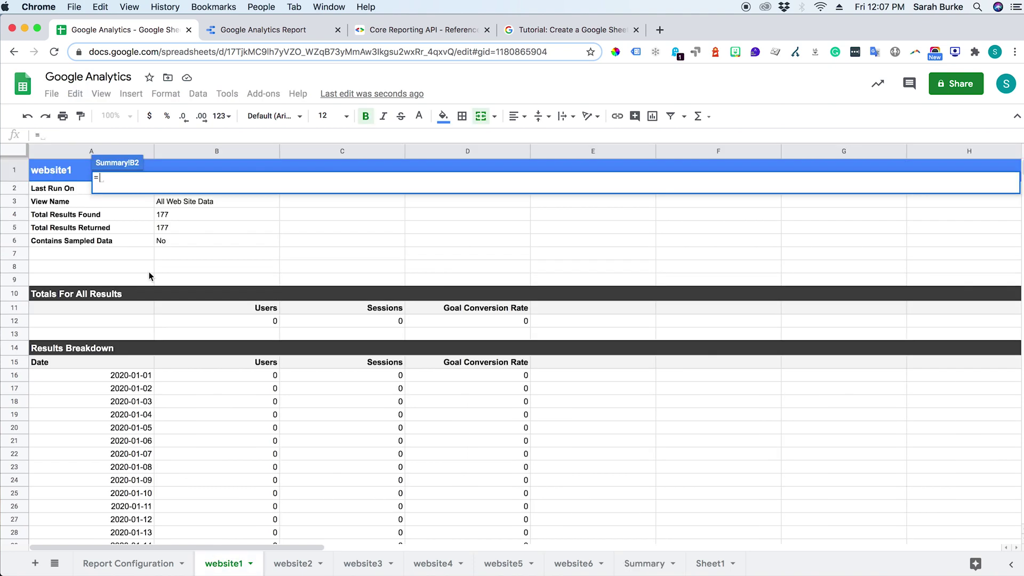
left_click(259, 376)
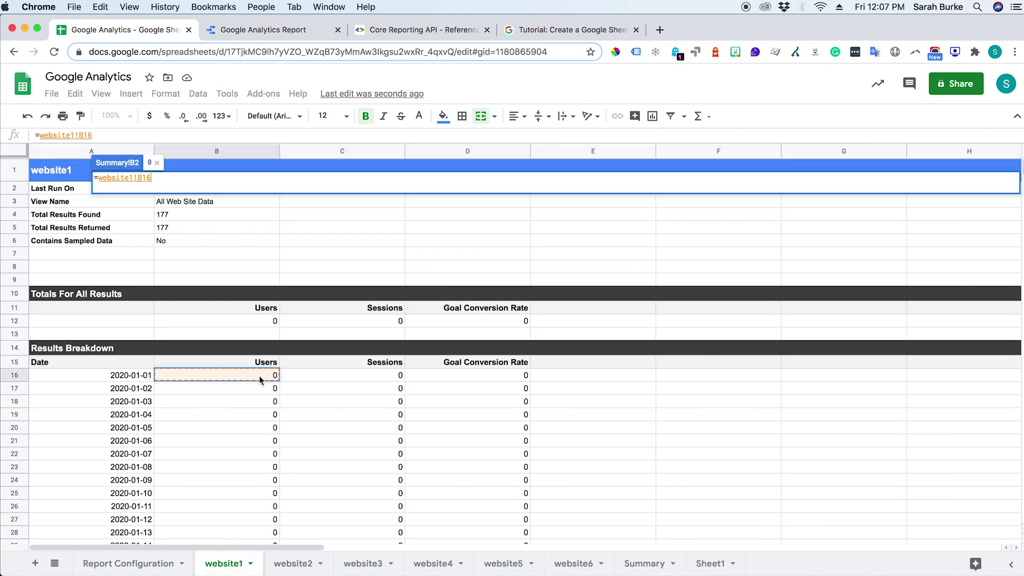
type("+")
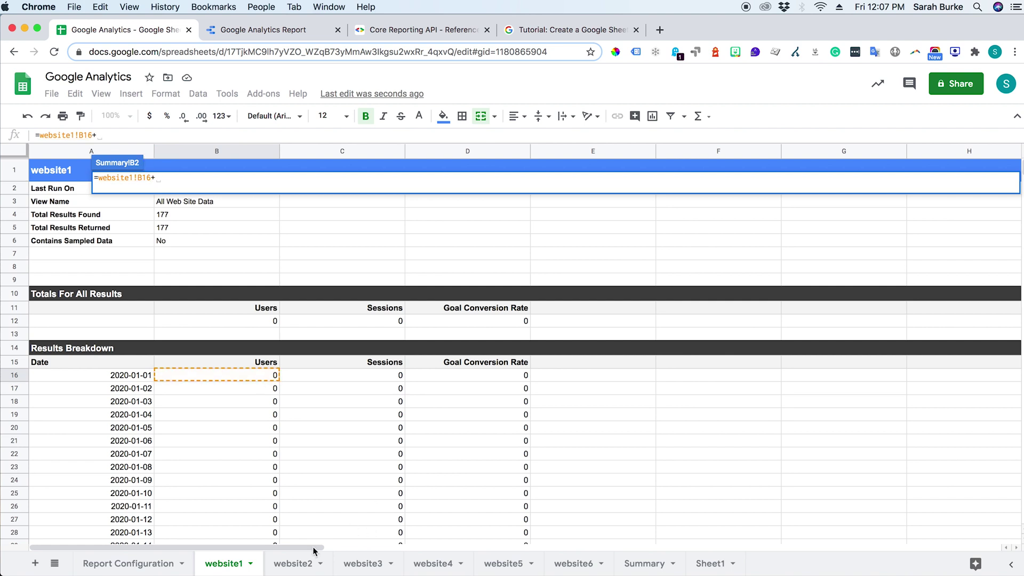
left_click(297, 563)
left_click(268, 378)
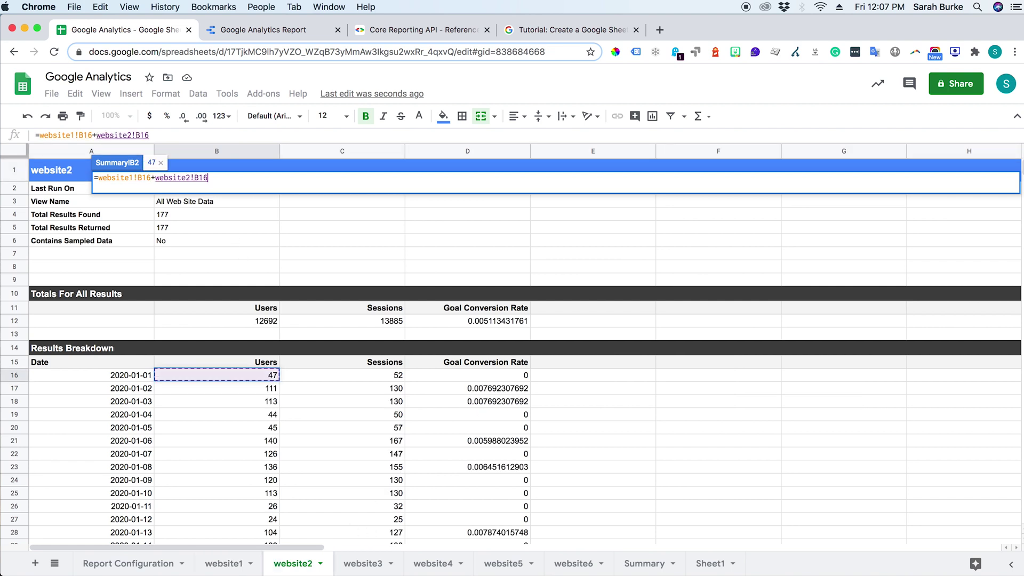
type("+")
left_click(349, 558)
left_click(271, 376)
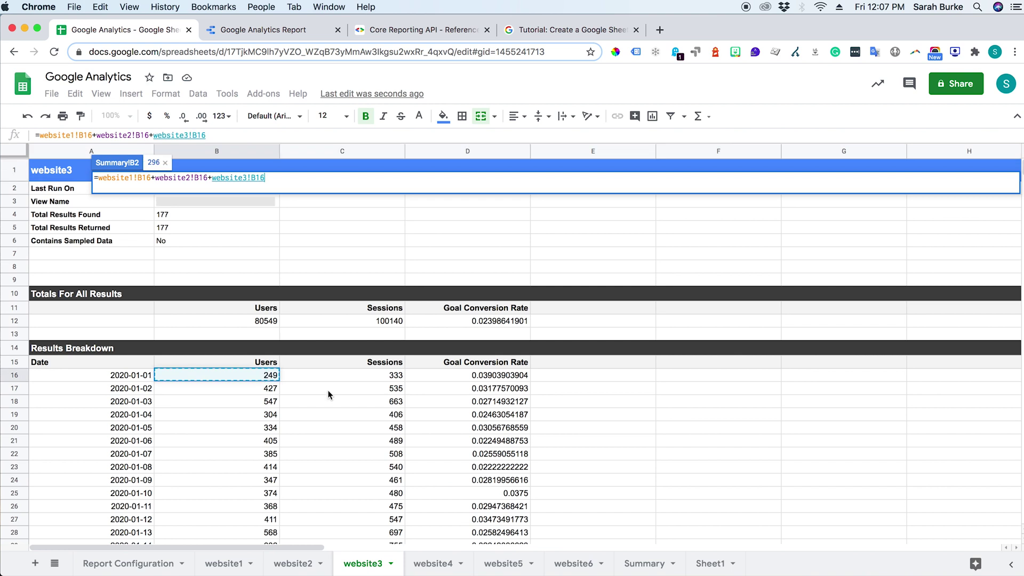
Add B16 from website4, website5 and website6 to the formula, totalling 1387 users.
type("+")
left_click(433, 563)
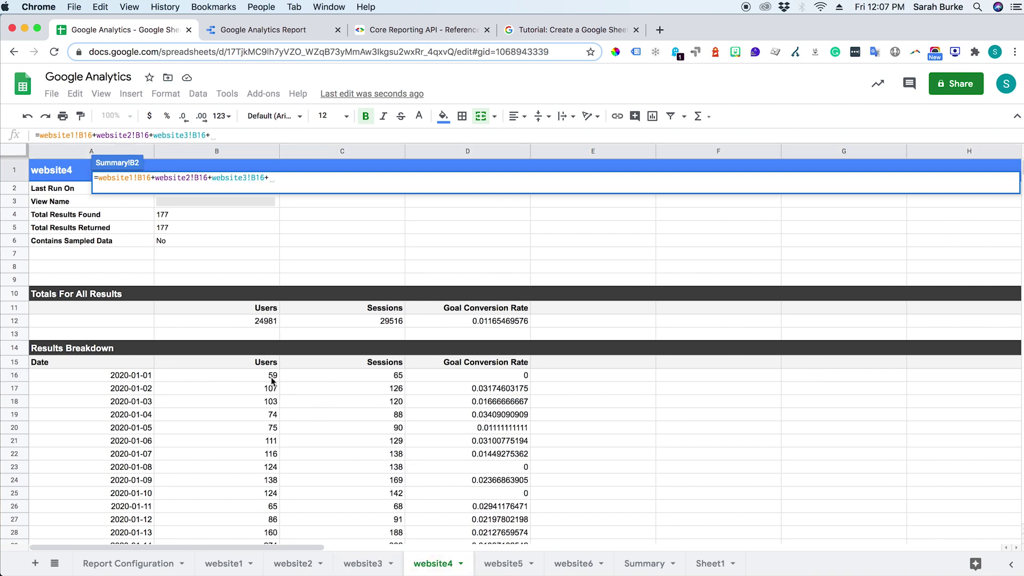
left_click(271, 380)
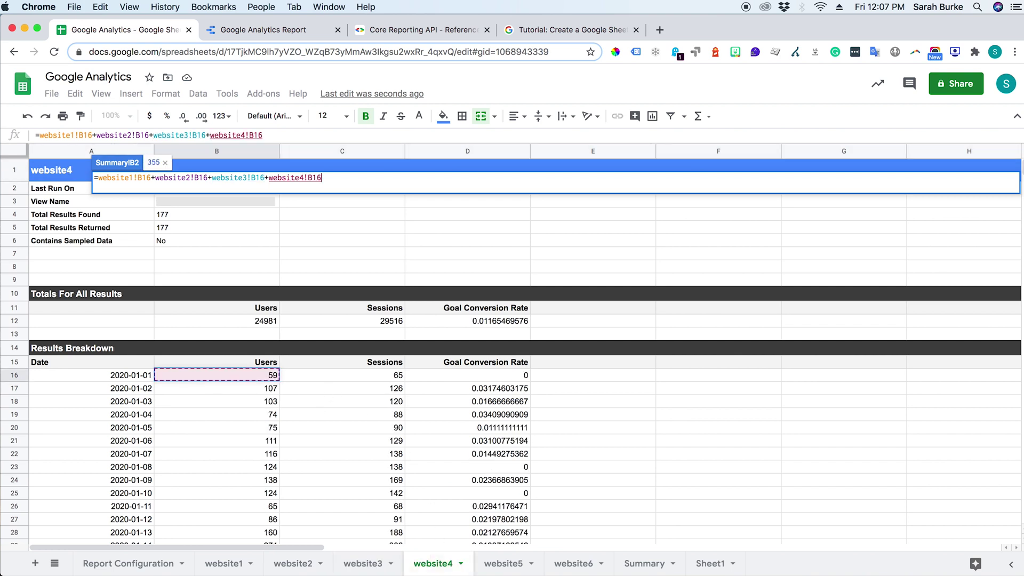
type("+")
left_click(503, 563)
left_click(270, 379)
type("+website5!B16+")
left_click(574, 563)
left_click(277, 379)
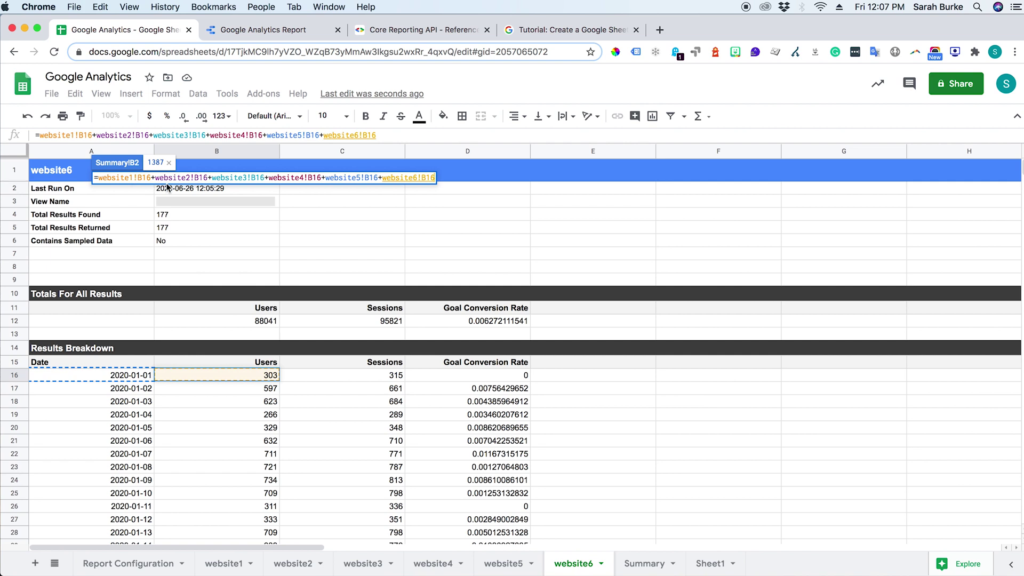
key("Return")
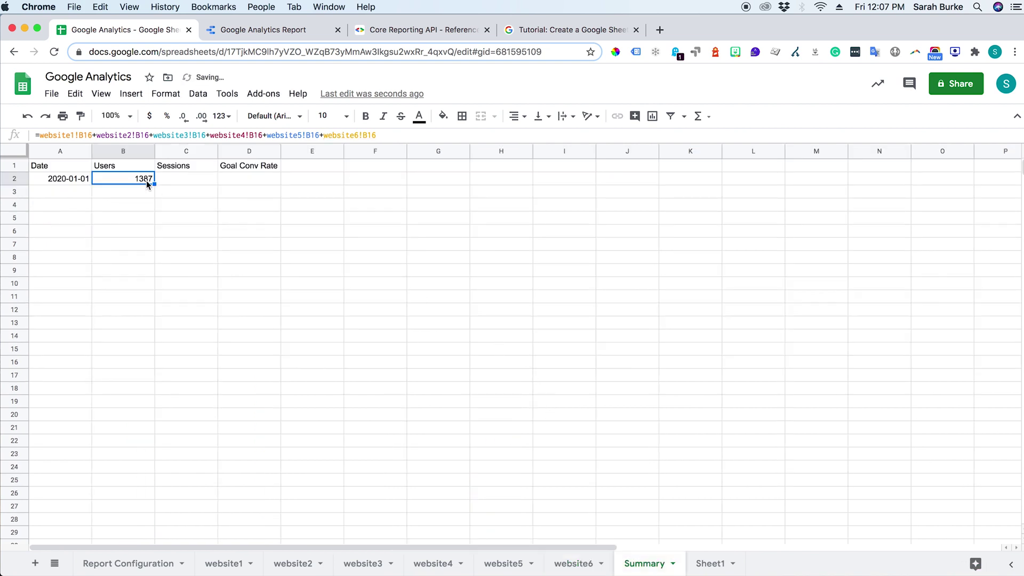
Extend the total formula to Sessions and Goal Conv Rate and check the values against website6.
left_click_drag(154, 183, 266, 182)
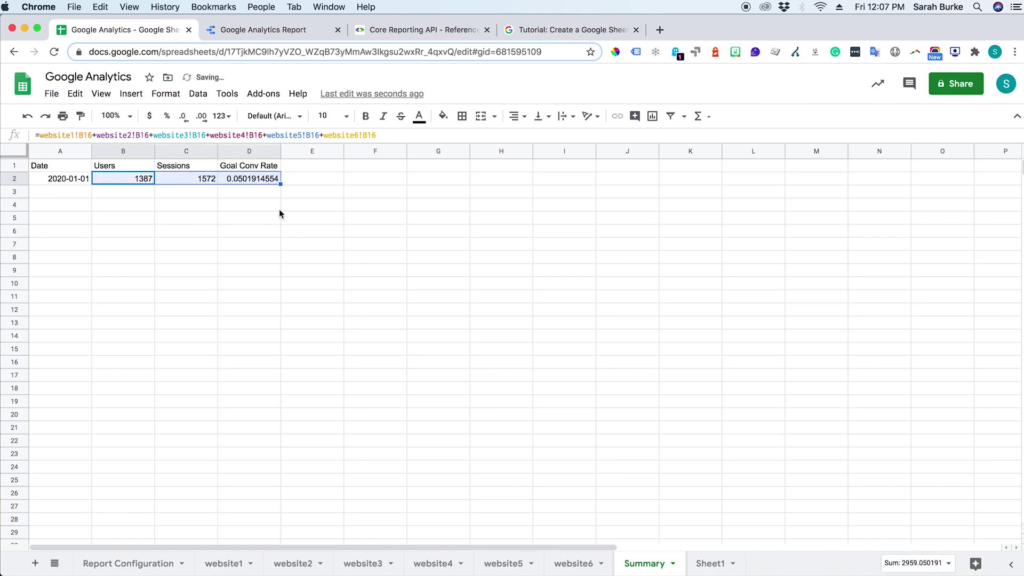
left_click(205, 181)
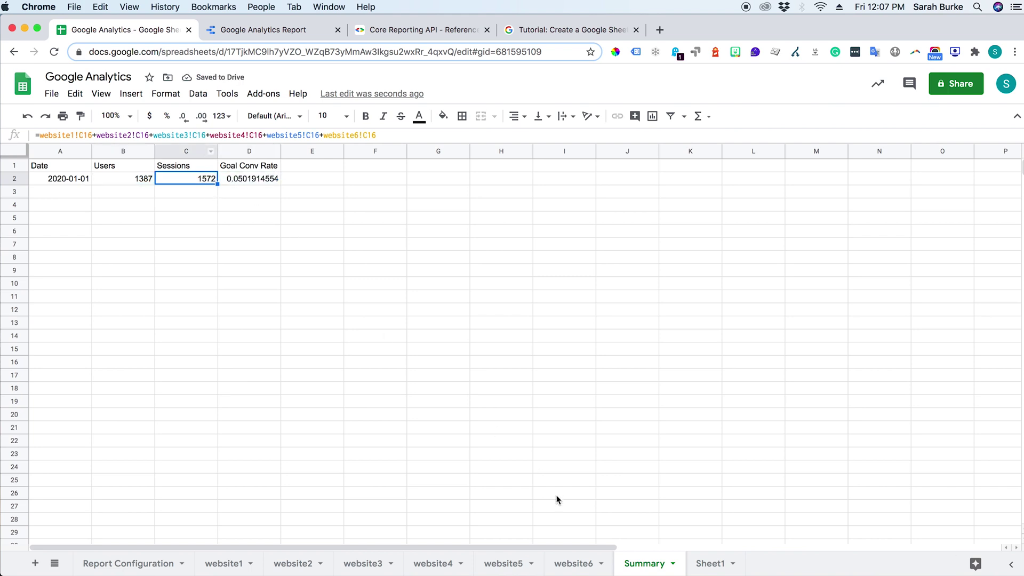
left_click(573, 564)
left_click(382, 373)
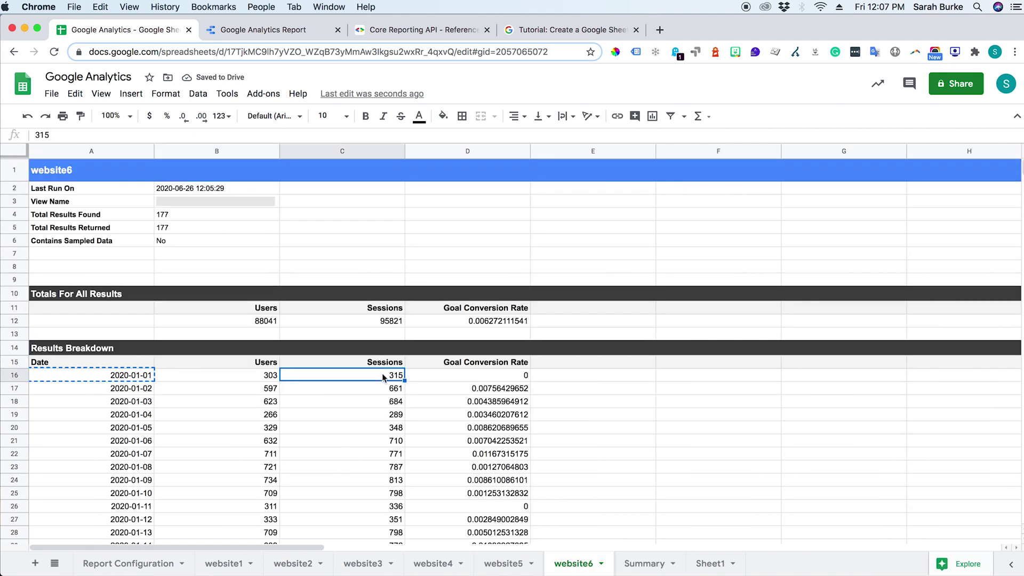
left_click(655, 564)
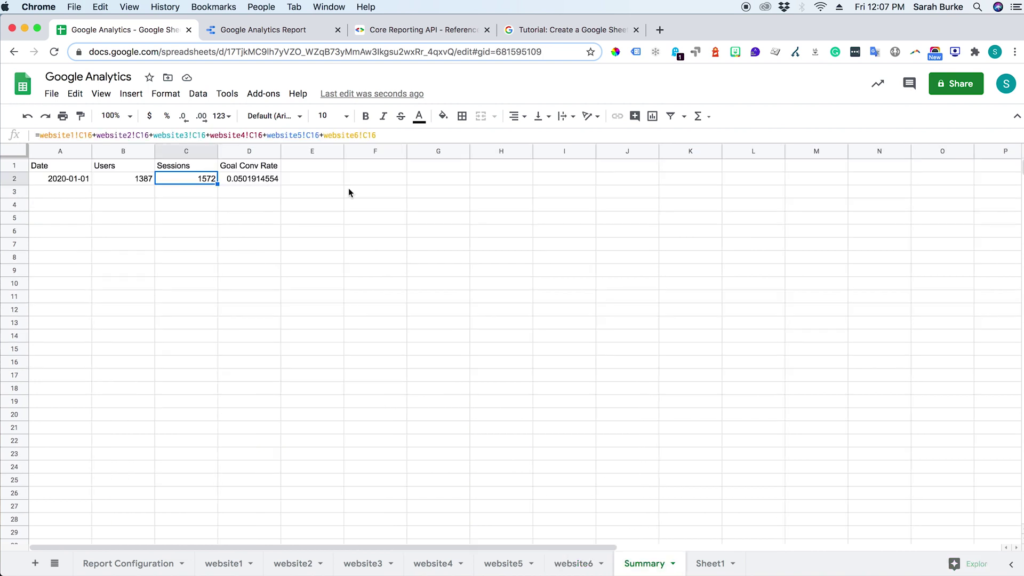
left_click(264, 182)
left_click(566, 563)
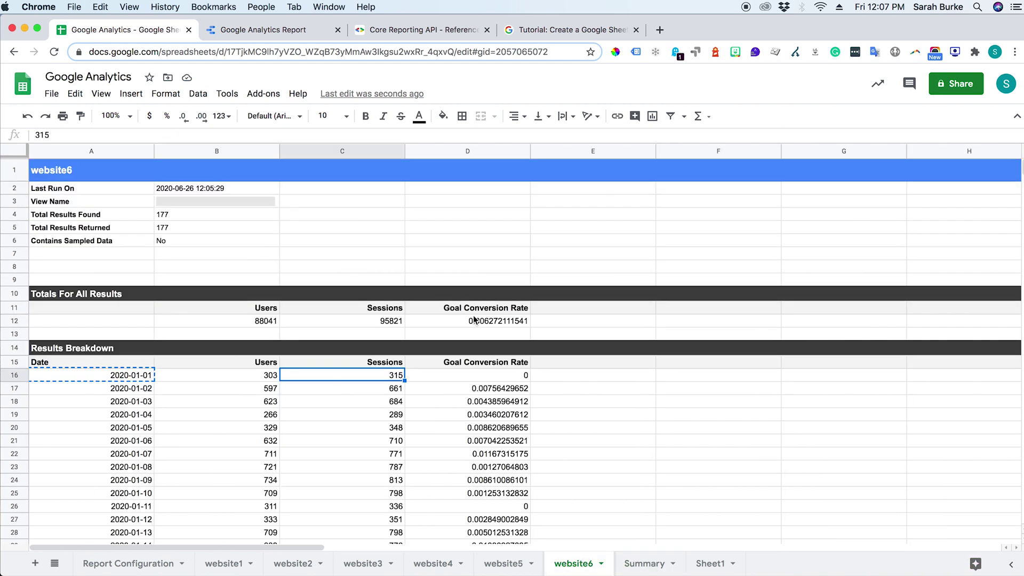
left_click(492, 388)
left_click(652, 564)
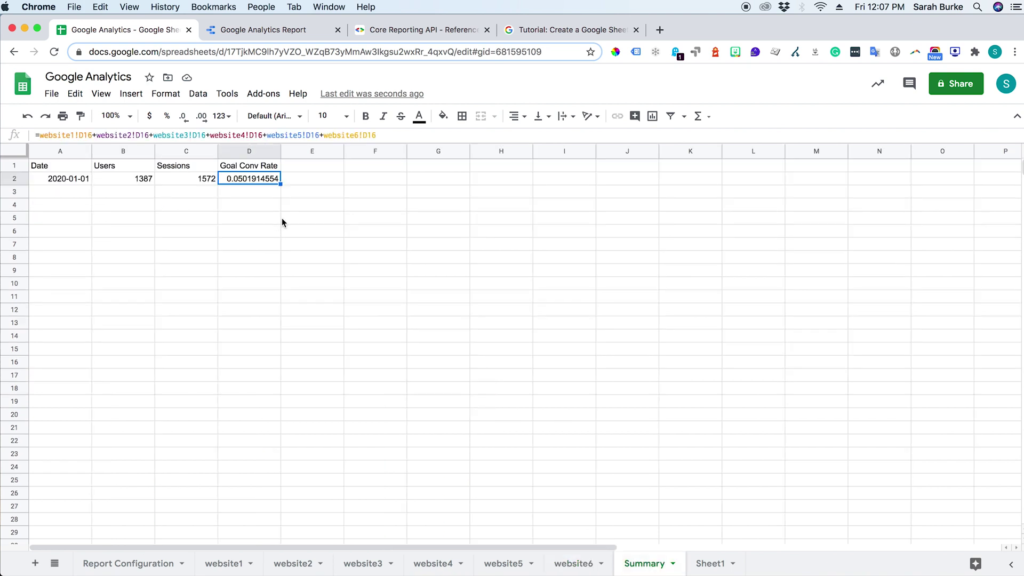
Make the D2 goal conversion rate the sum divided by 6, and widen columns C and D.
left_click(40, 135)
type("(")
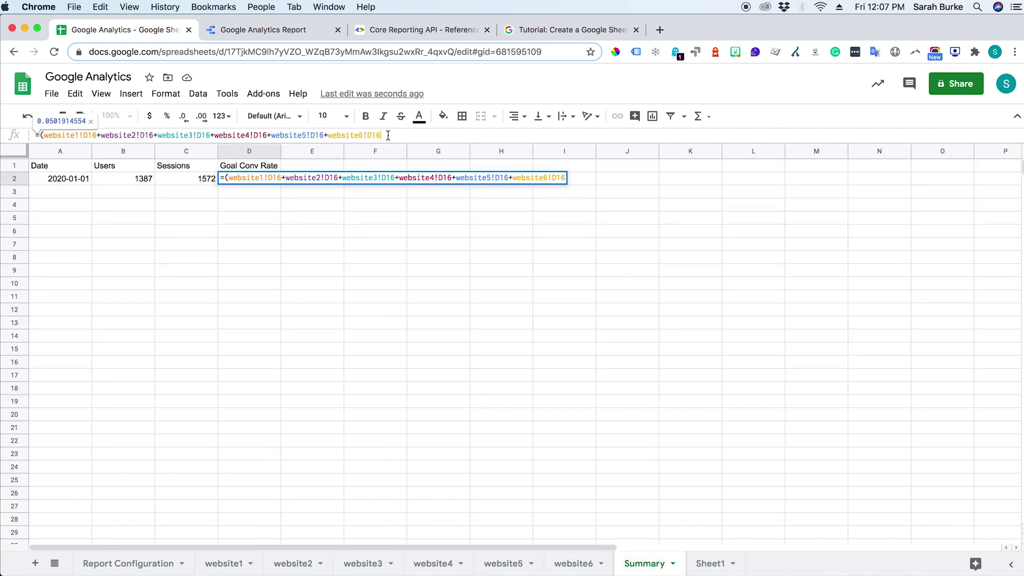
type(")/6")
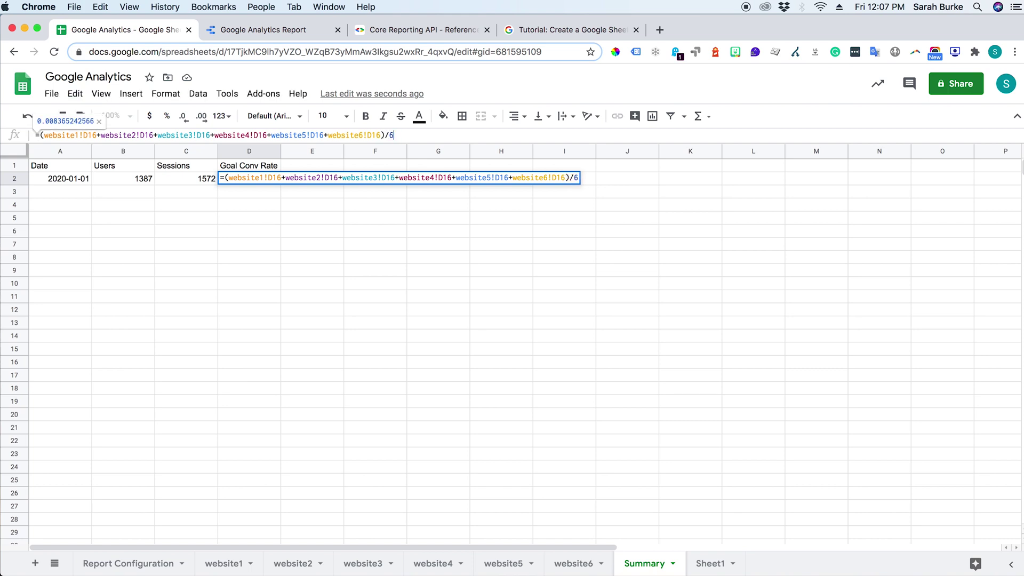
key("Return")
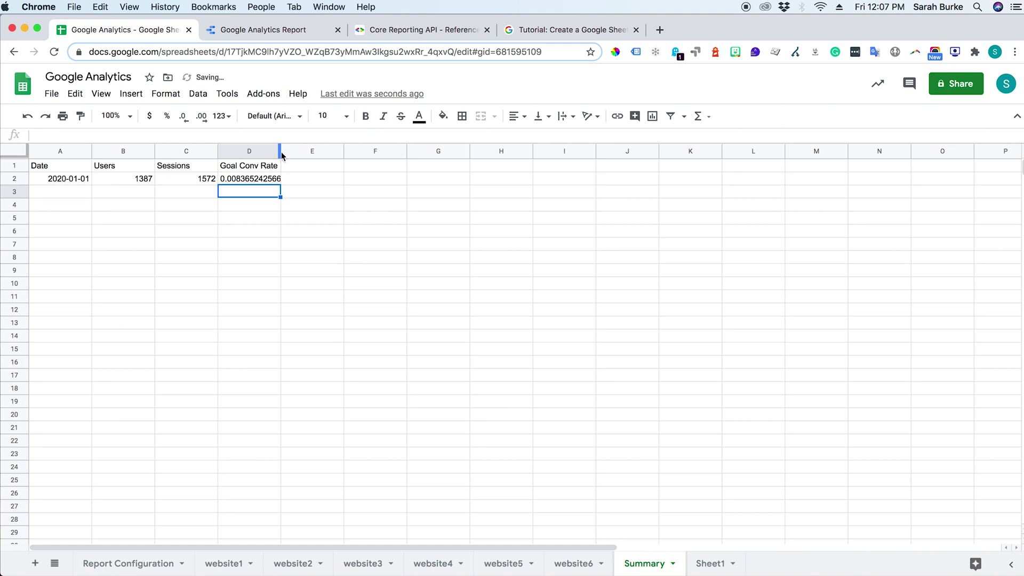
left_click_drag(282, 152, 321, 152)
left_click_drag(217, 151, 238, 151)
Fill the A2:D2 summary formulas down through row 247.
left_click_drag(77, 178, 311, 181)
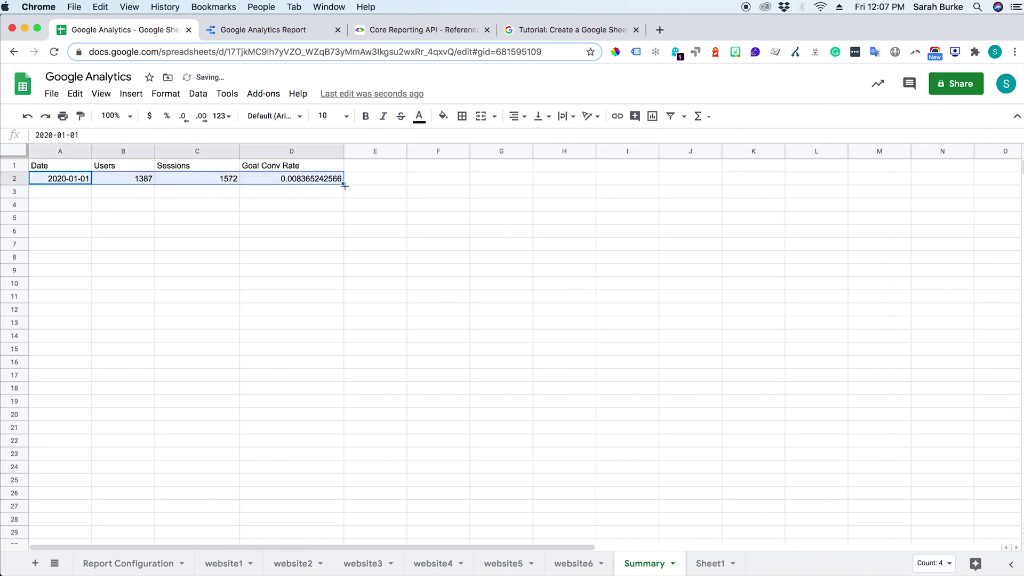
left_click_drag(341, 538, 341, 539)
left_click_drag(332, 462, 343, 446)
scroll(341, 426, "up", 20)
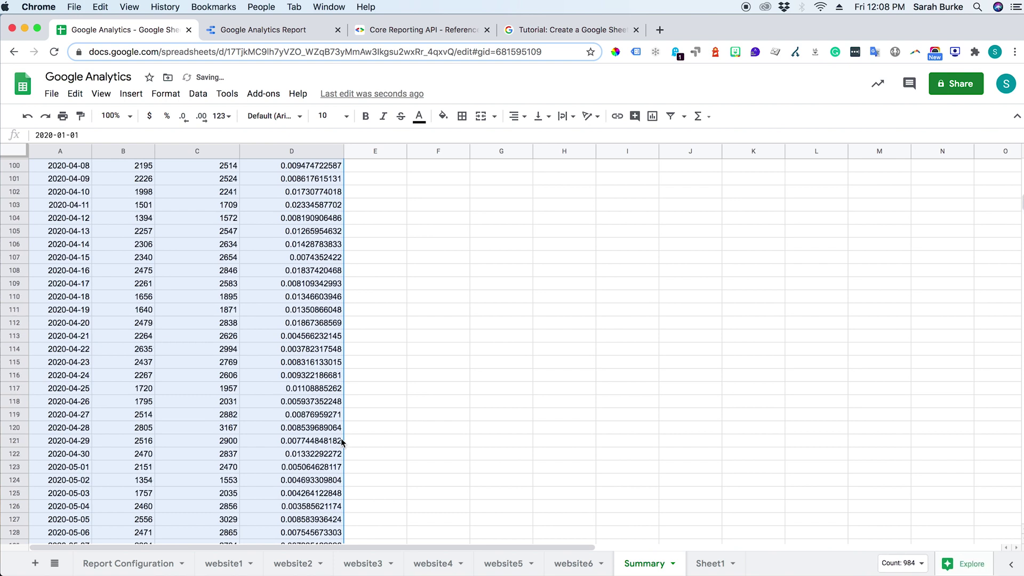
scroll(337, 384, "up", 15)
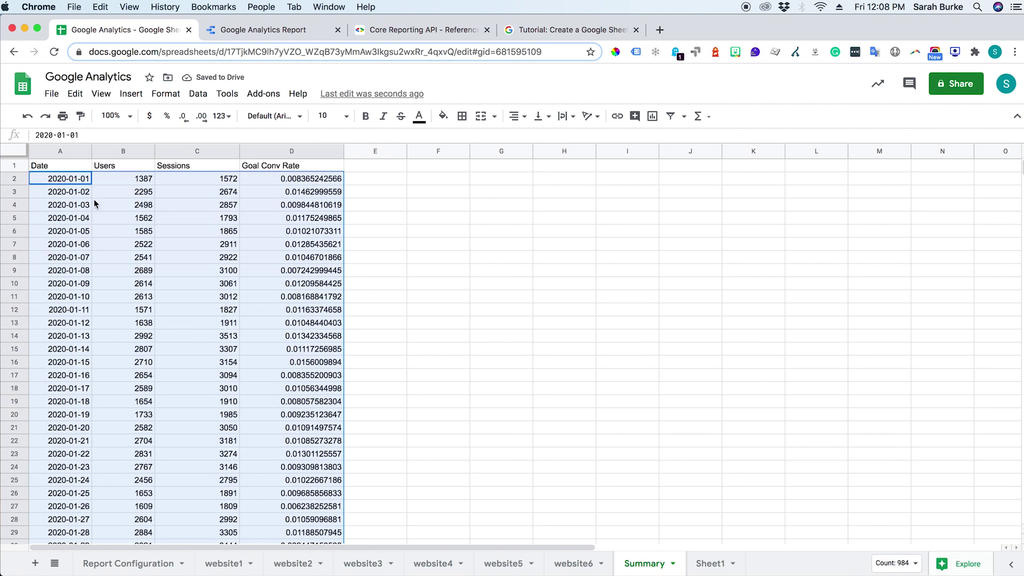
left_click(113, 192)
left_click(212, 206)
key("Down")
key("Down")
key("Down")
key("Down")
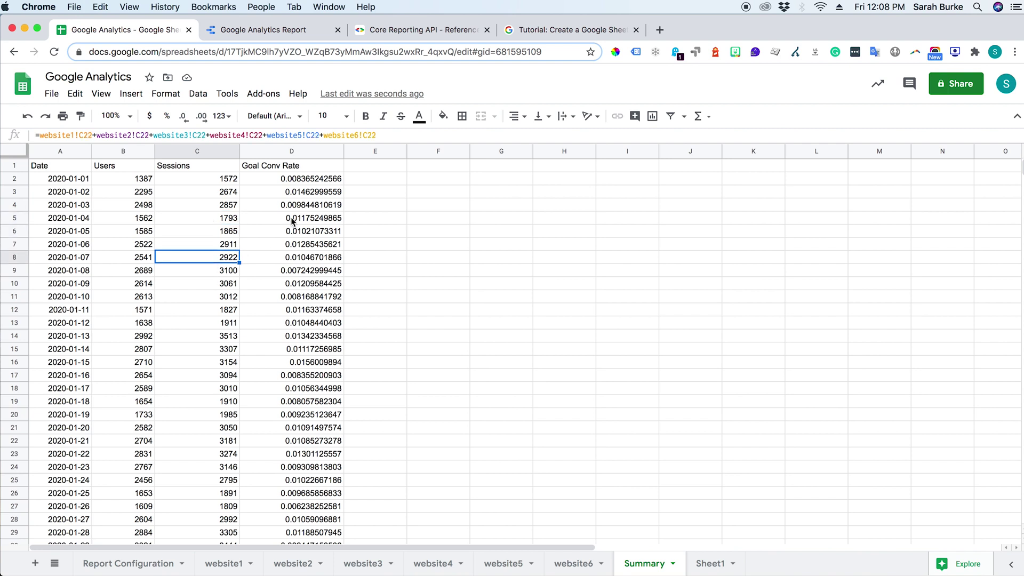
left_click(292, 221)
key("Down")
key("Down")
key("Down")
key("Down")
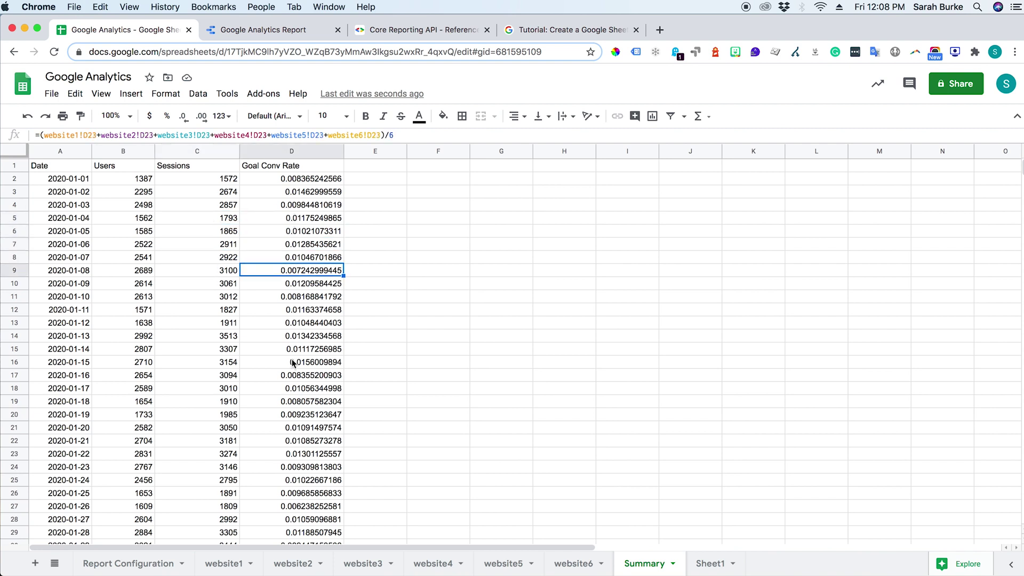
left_click(79, 179)
scroll(254, 375, "down", 20)
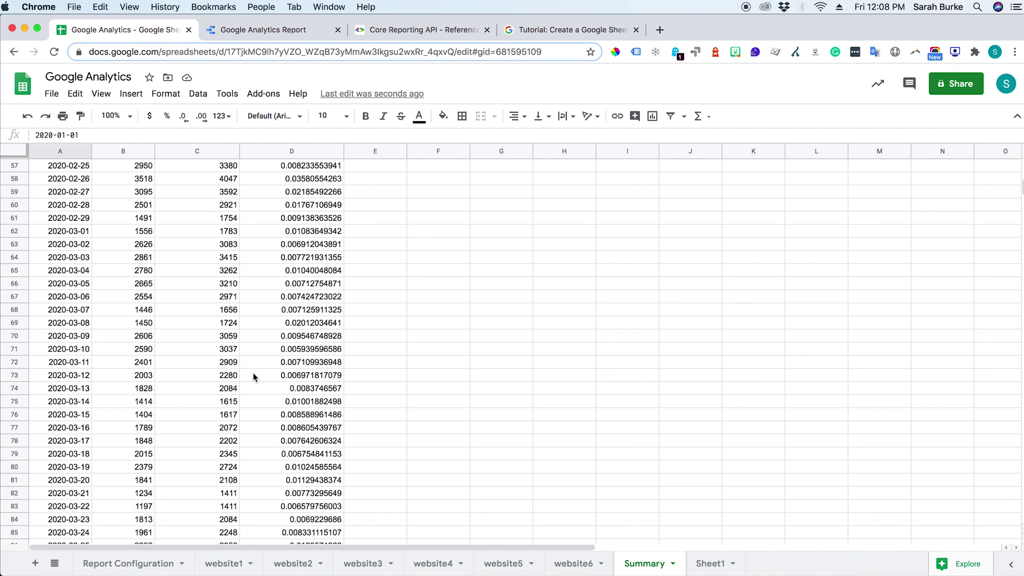
scroll(251, 375, "up", 5)
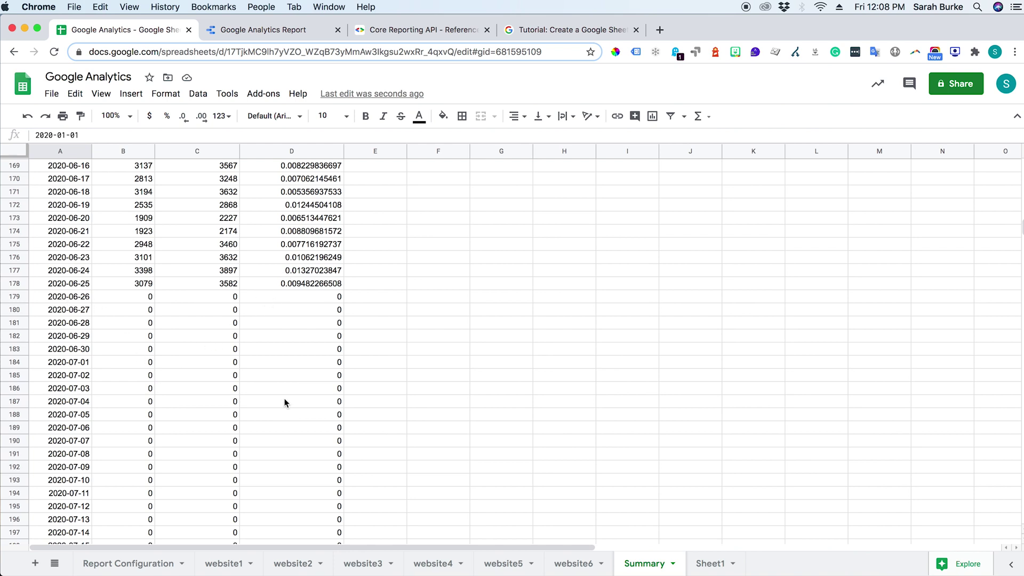
scroll(283, 400, "up", 20)
scroll(284, 402, "up", 20)
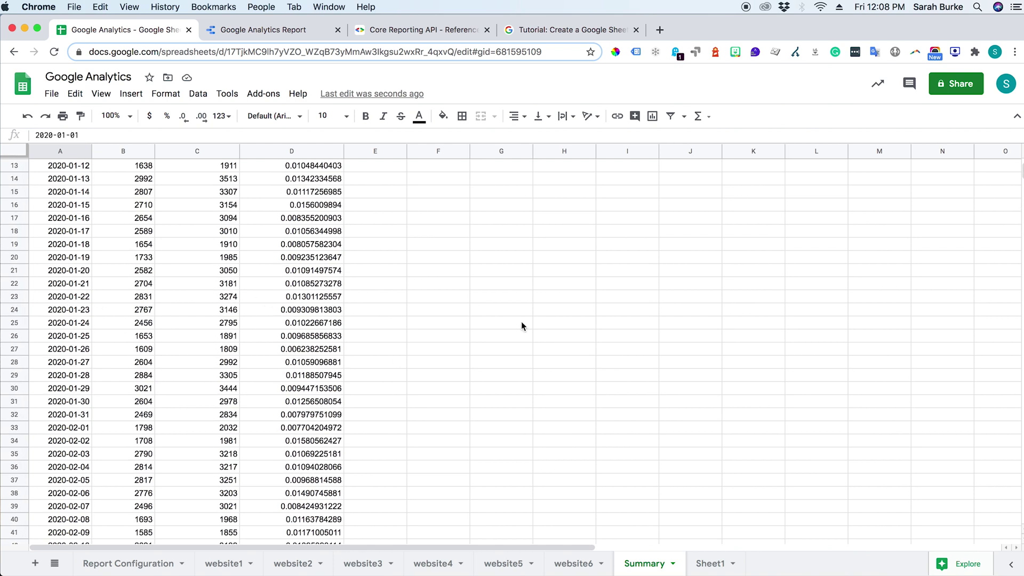
scroll(317, 174, "up", 5)
left_click(89, 165)
In Data Studio, choose Google Sheets under Add data and search the spreadsheet list for 'googl'.
key("ctrl+Tab")
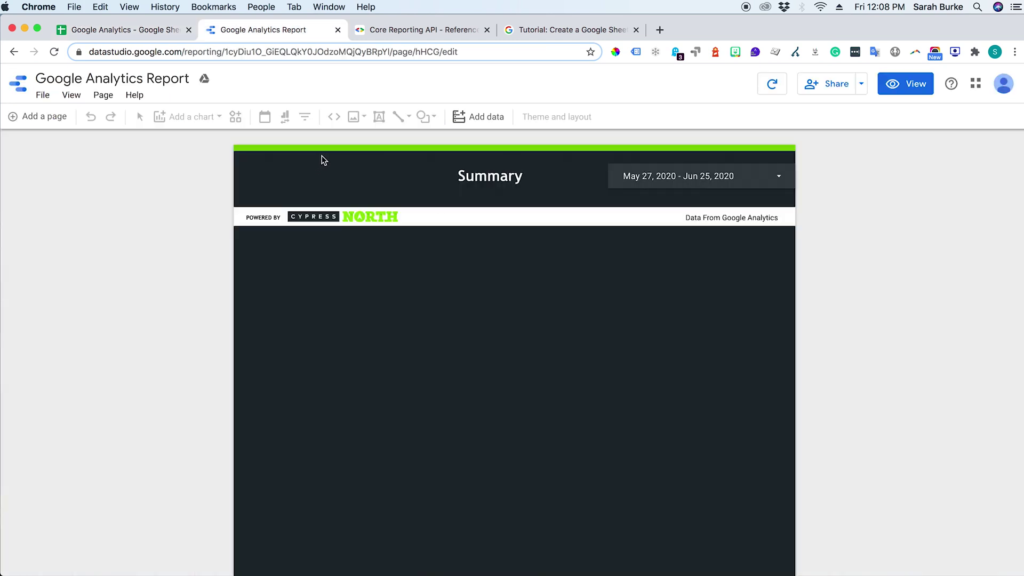
left_click(491, 120)
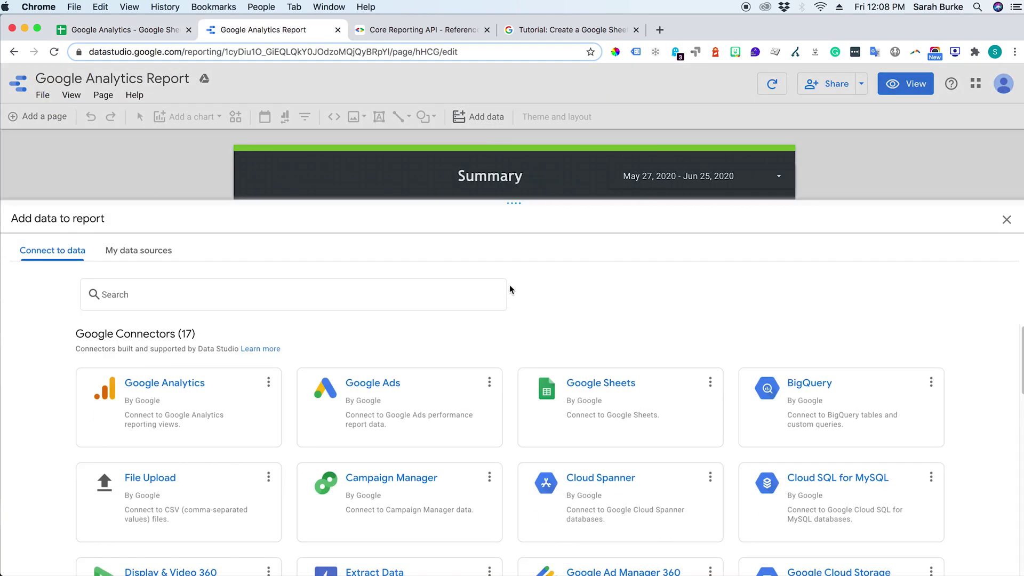
left_click(649, 408)
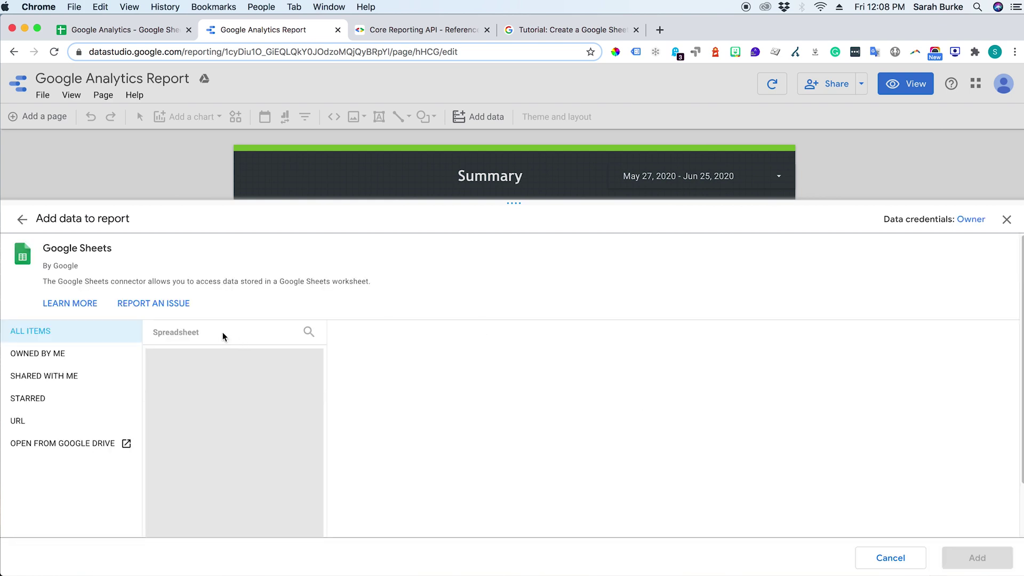
left_click(308, 332)
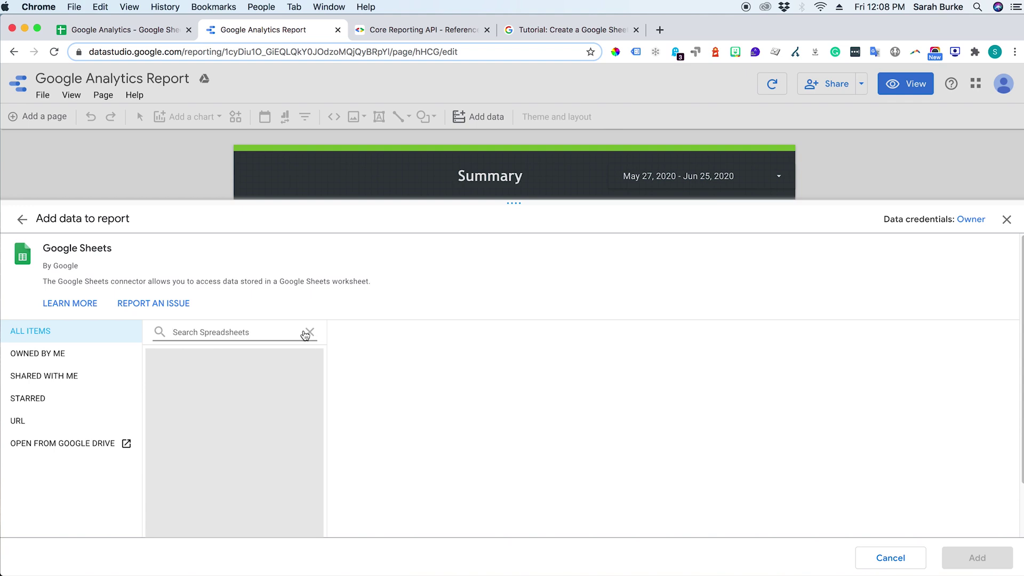
left_click(125, 30)
left_click(256, 30)
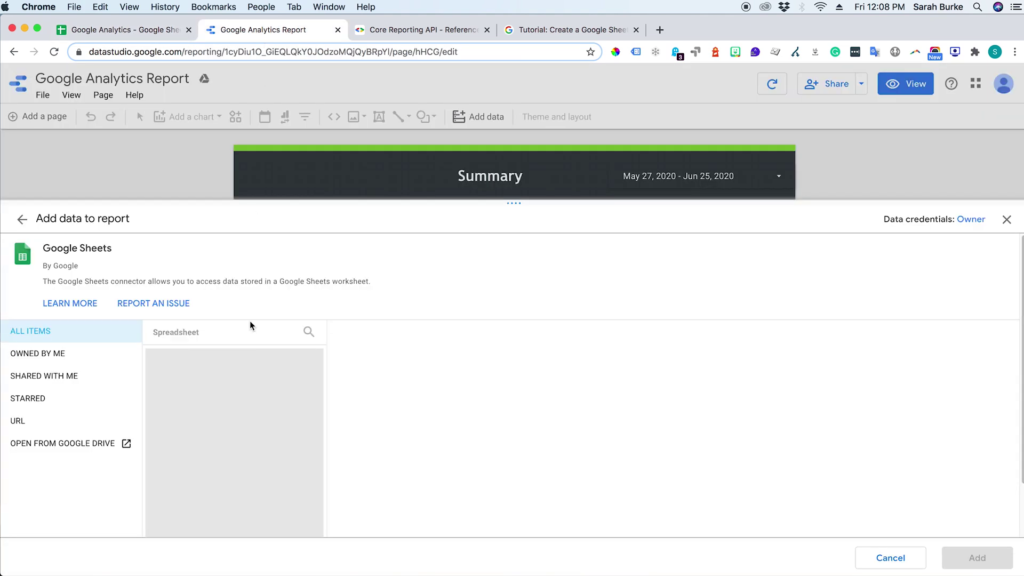
left_click(308, 334)
type("googl")
key("BackSpace")
key("BackSpace")
key("BackSpace")
key("BackSpace")
key("BackSpace")
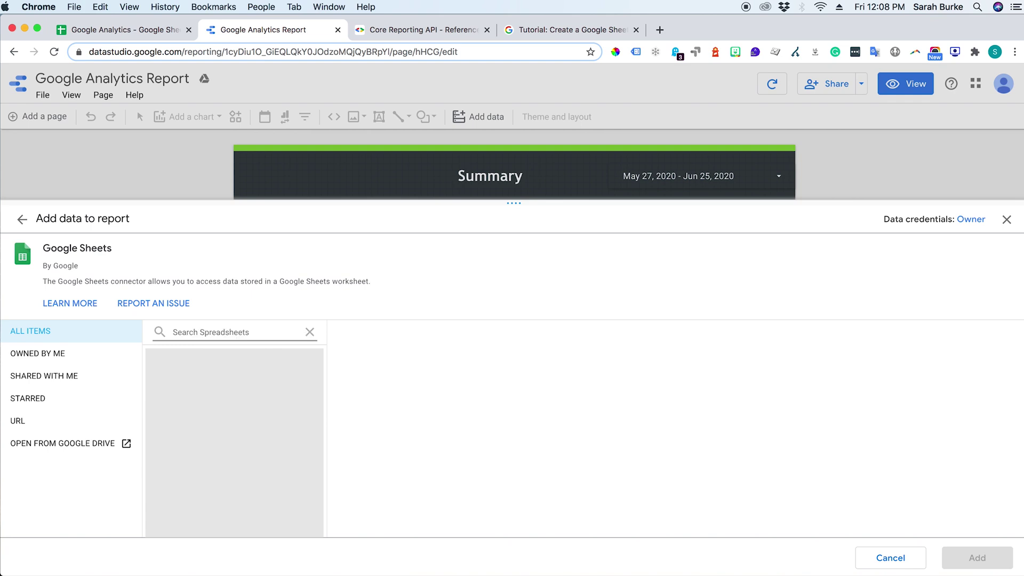
Close the panel, refresh the report's data, reload the page and reopen Add data.
left_click(1007, 219)
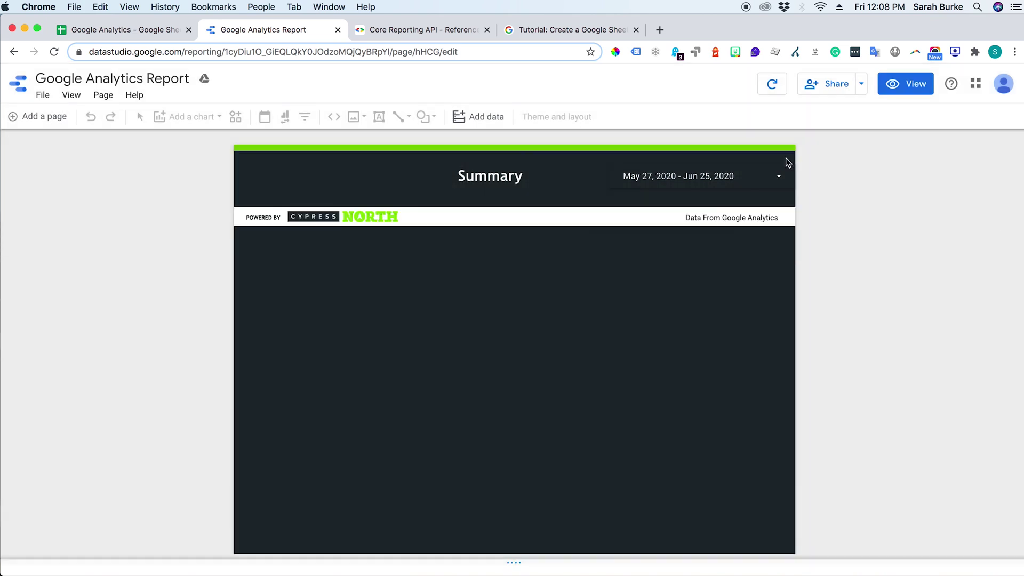
left_click(771, 90)
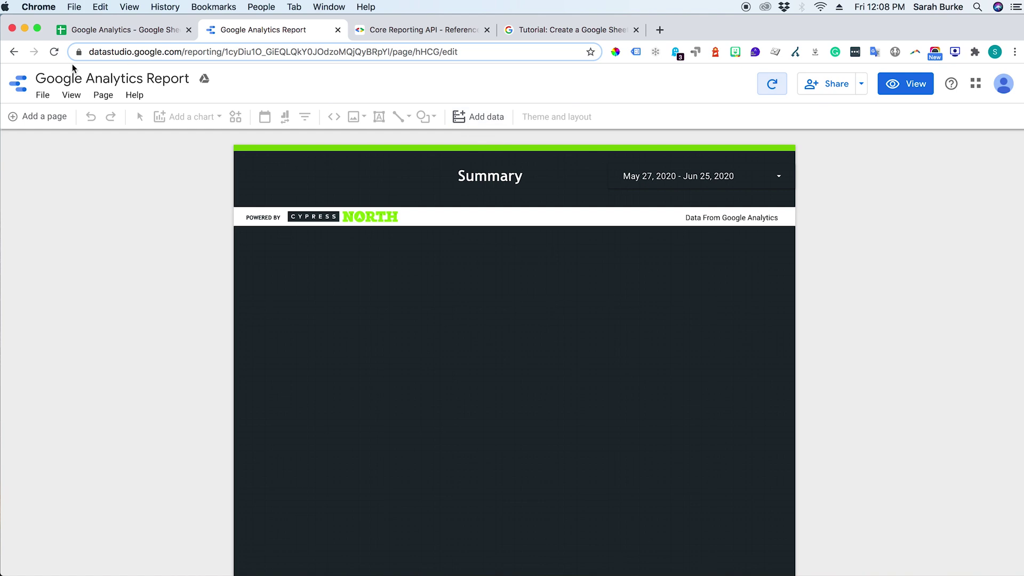
left_click(54, 52)
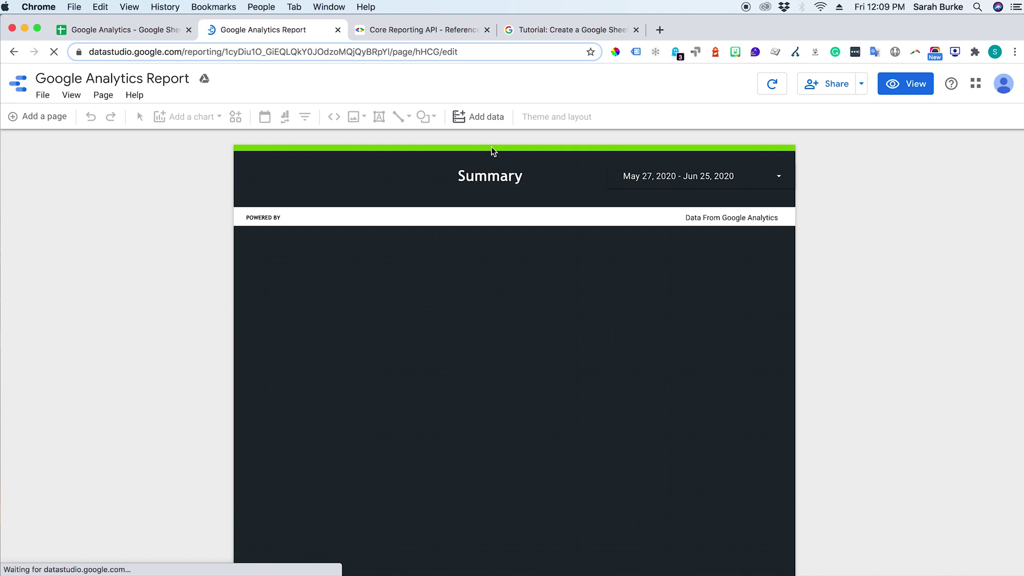
left_click(478, 117)
Add the Google Analytics spreadsheet's Summary worksheet as a Google Sheets data source in the report.
left_click(657, 342)
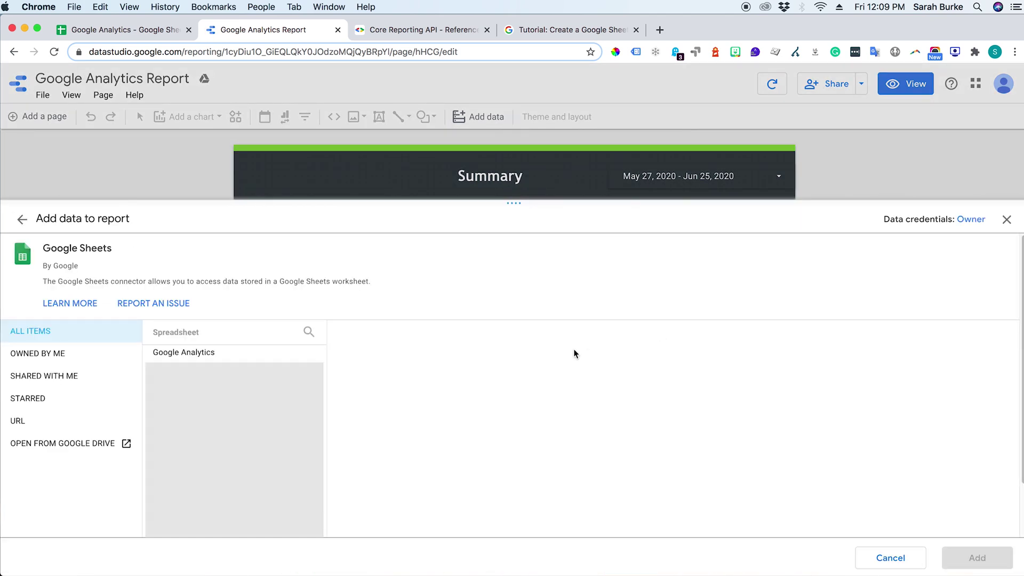
left_click(223, 354)
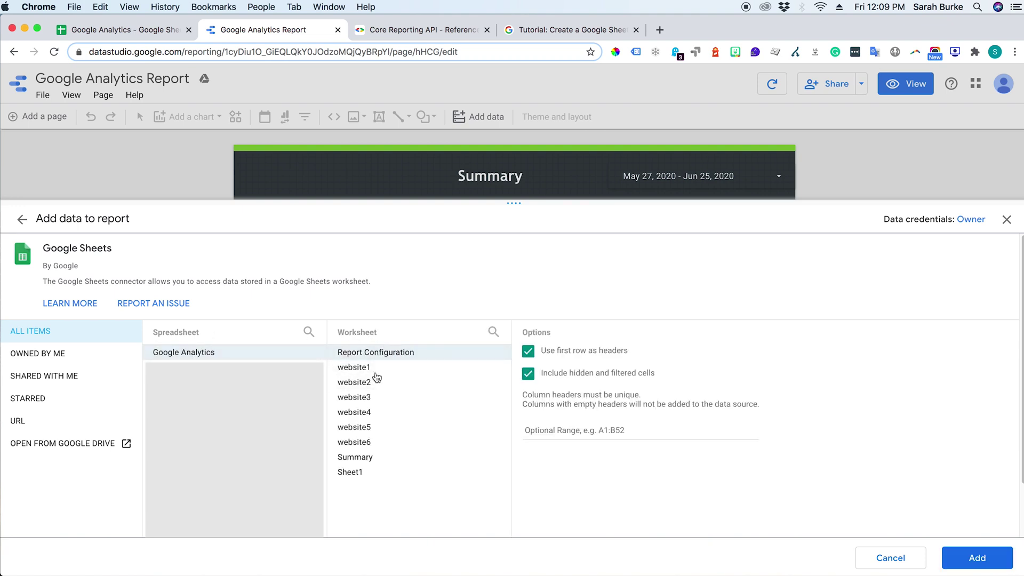
left_click(360, 462)
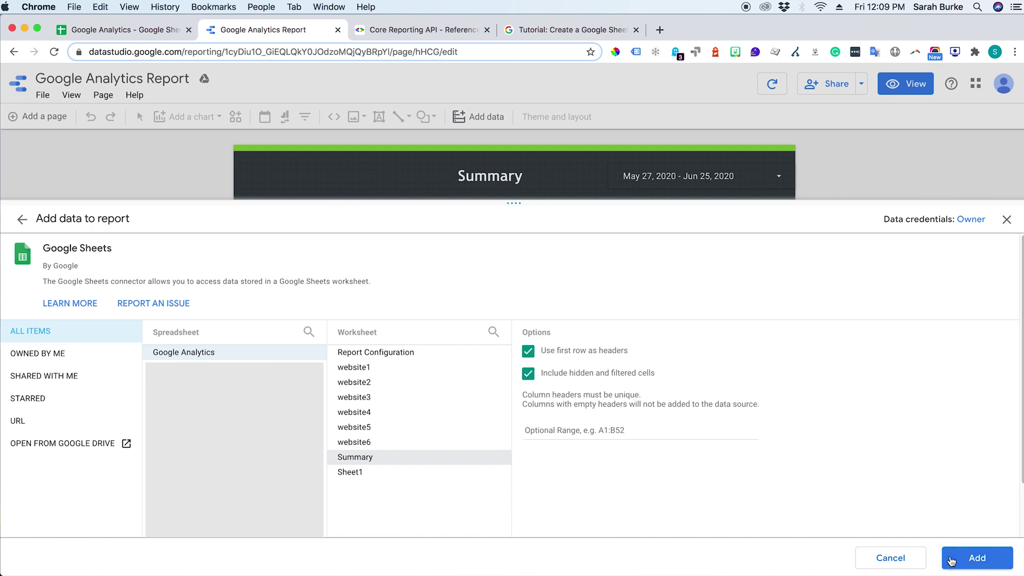
left_click(977, 557)
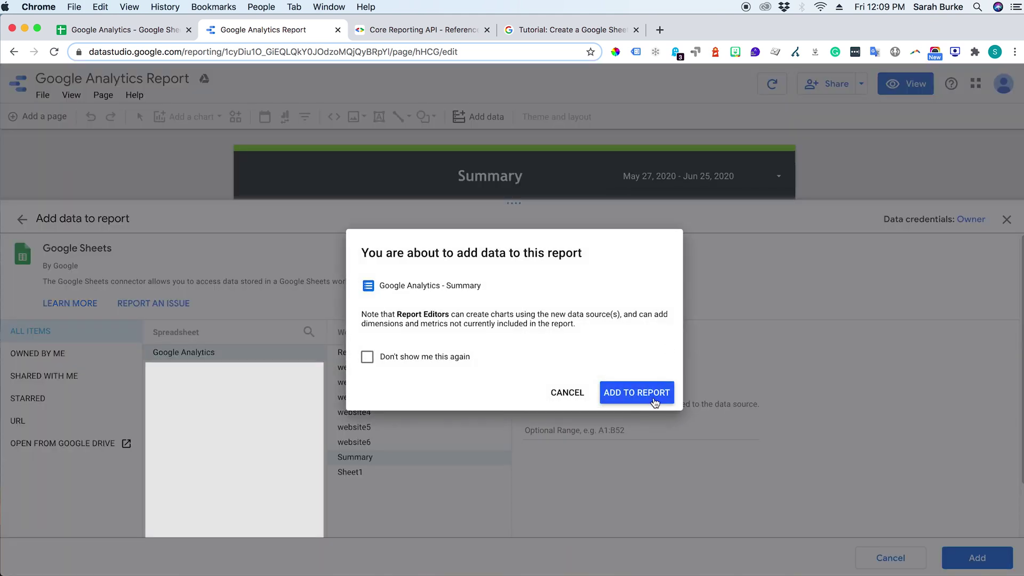
left_click(655, 402)
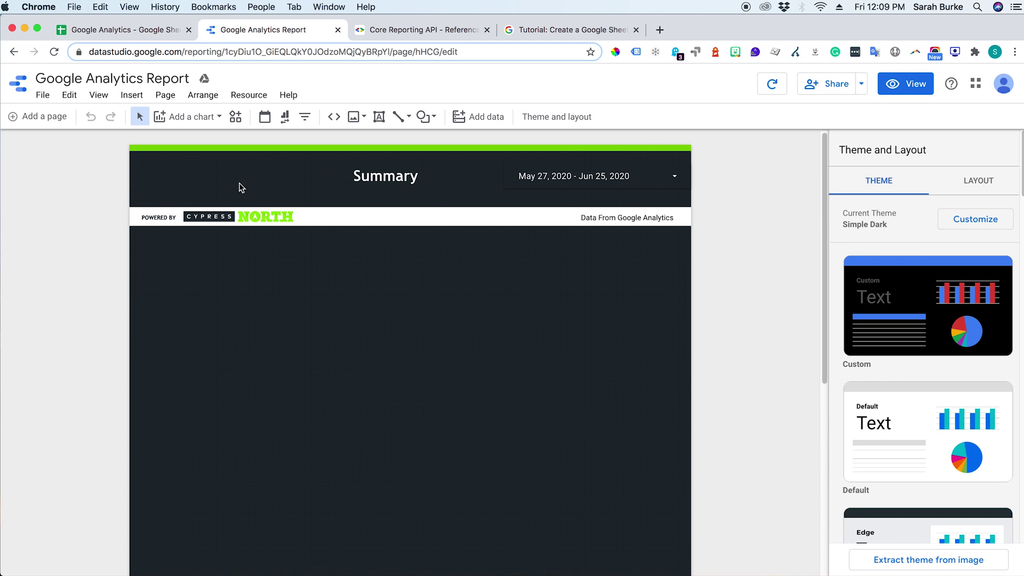
Insert a scorecard on the Summary page with Users as its metric, showing 78,051.
left_click(137, 98)
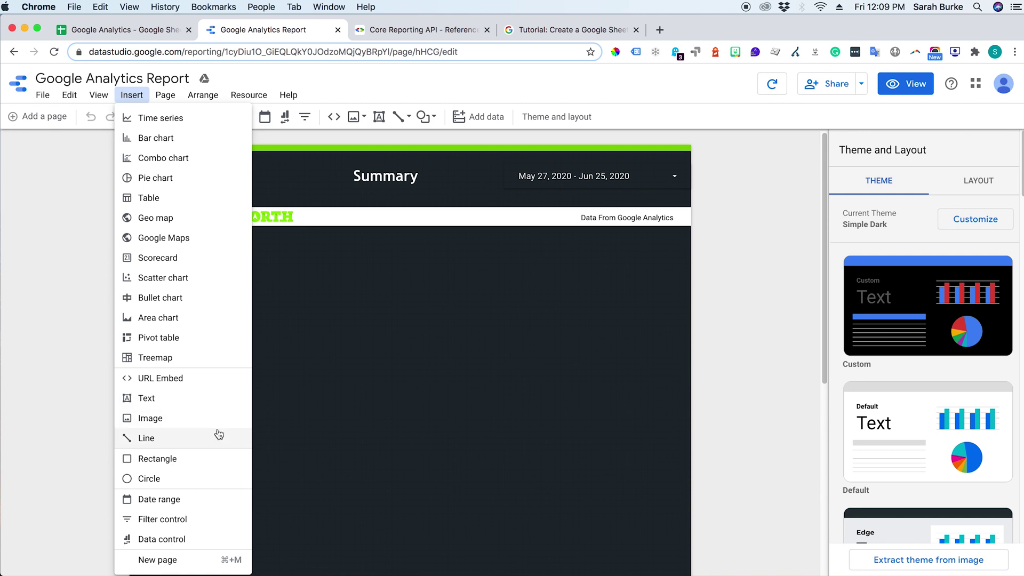
left_click(204, 259)
left_click(218, 276)
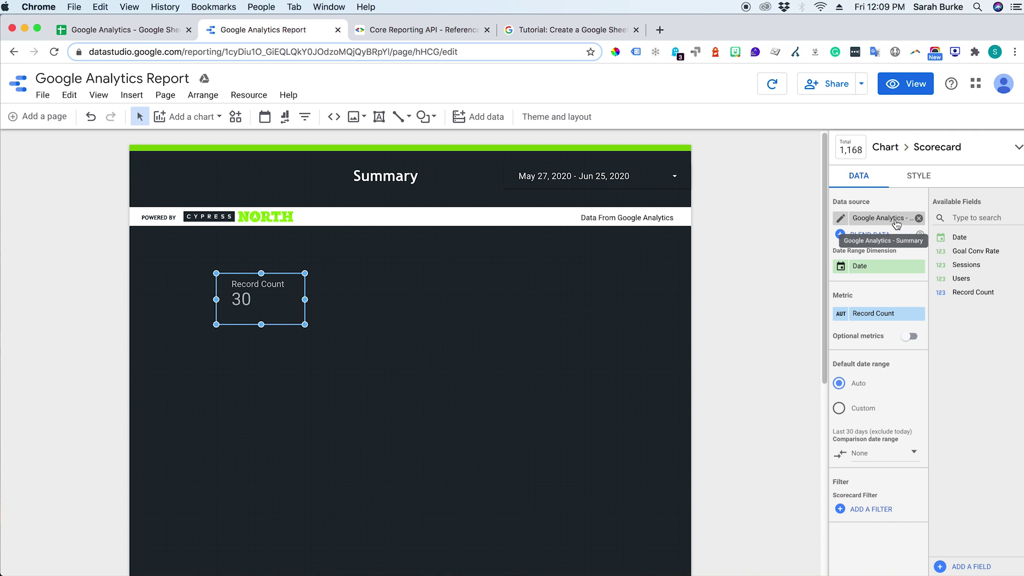
left_click(879, 316)
scroll(885, 410, "down", 2)
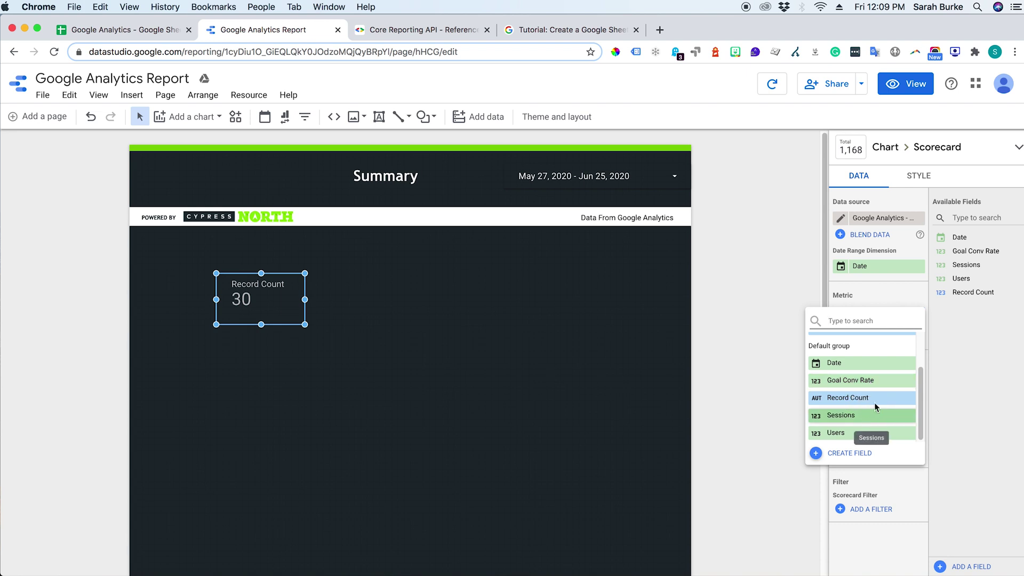
left_click(869, 433)
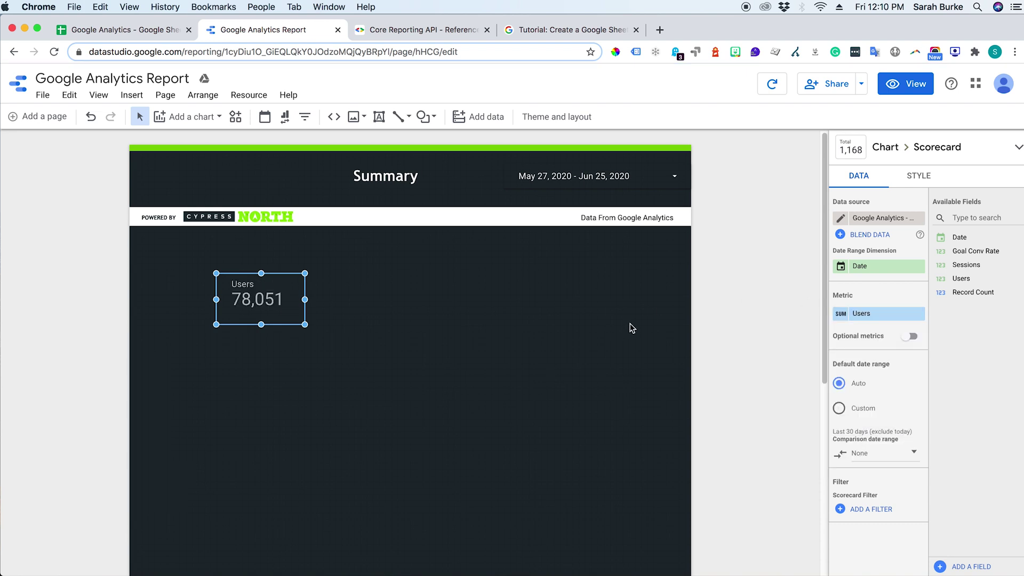
Preview the report and set its date range to Jun 1 – Jun 25, 2020.
left_click(907, 84)
left_click(710, 159)
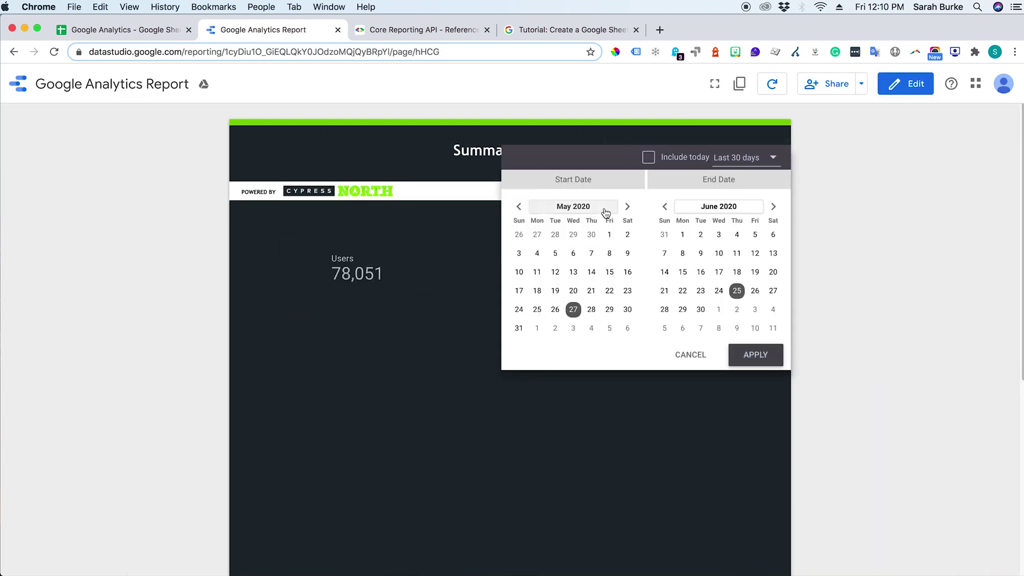
left_click(625, 207)
left_click(538, 236)
left_click(744, 354)
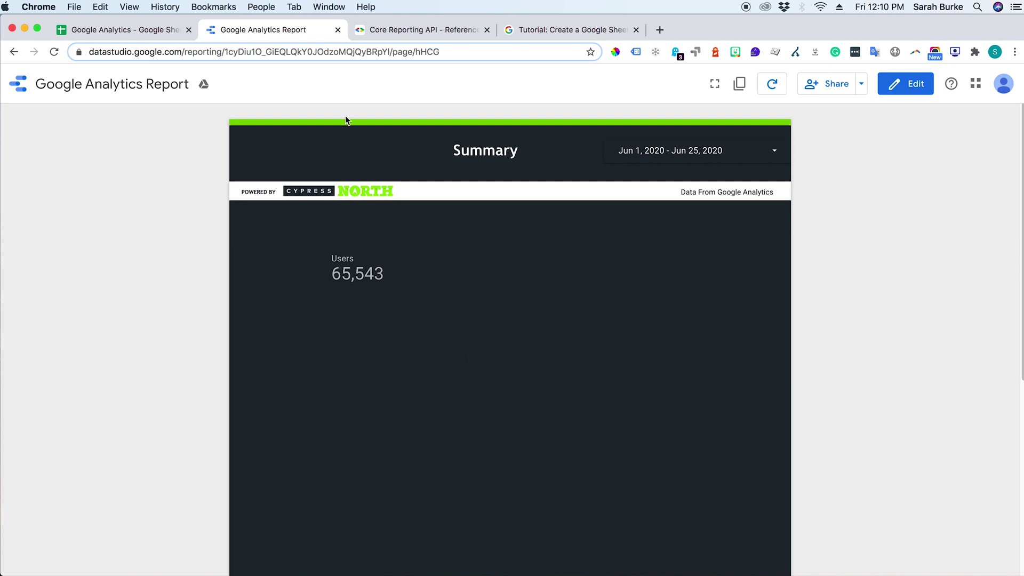
Enable Google Analytics add-on reports to run automatically every day, 6 a.m. – 7 a.m.
left_click(115, 30)
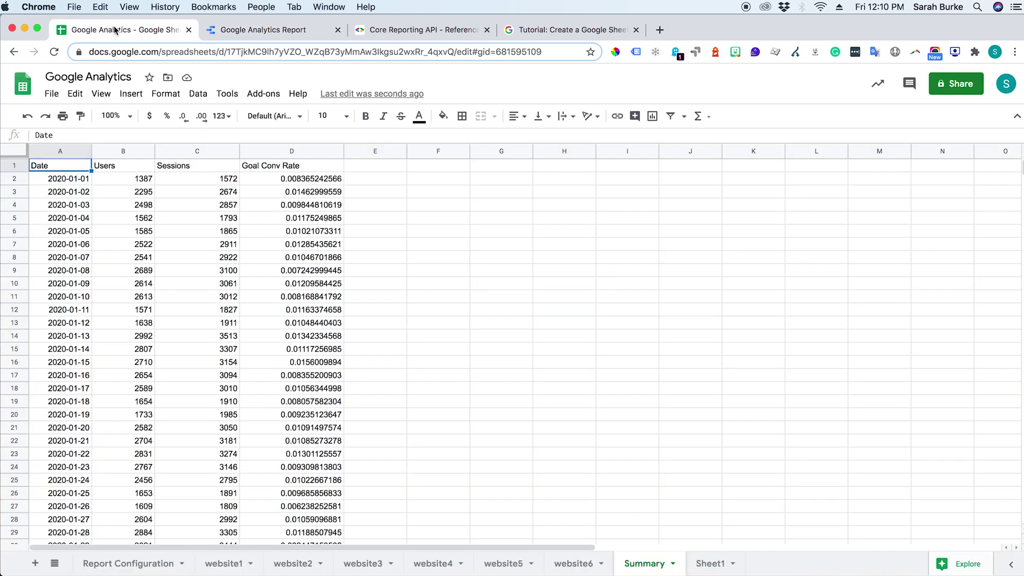
left_click(262, 95)
mouse_move(308, 167)
left_click(434, 211)
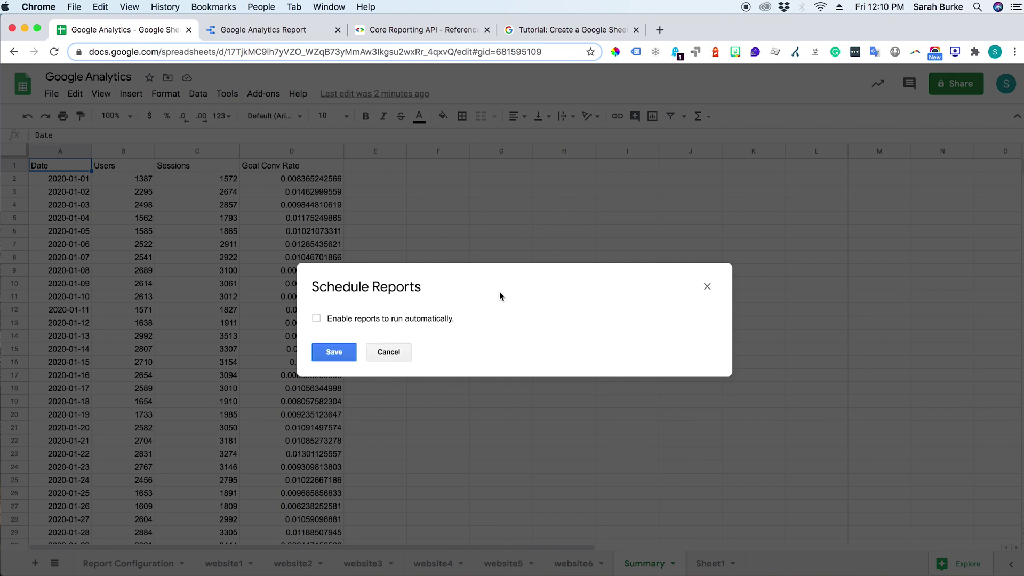
left_click(316, 320)
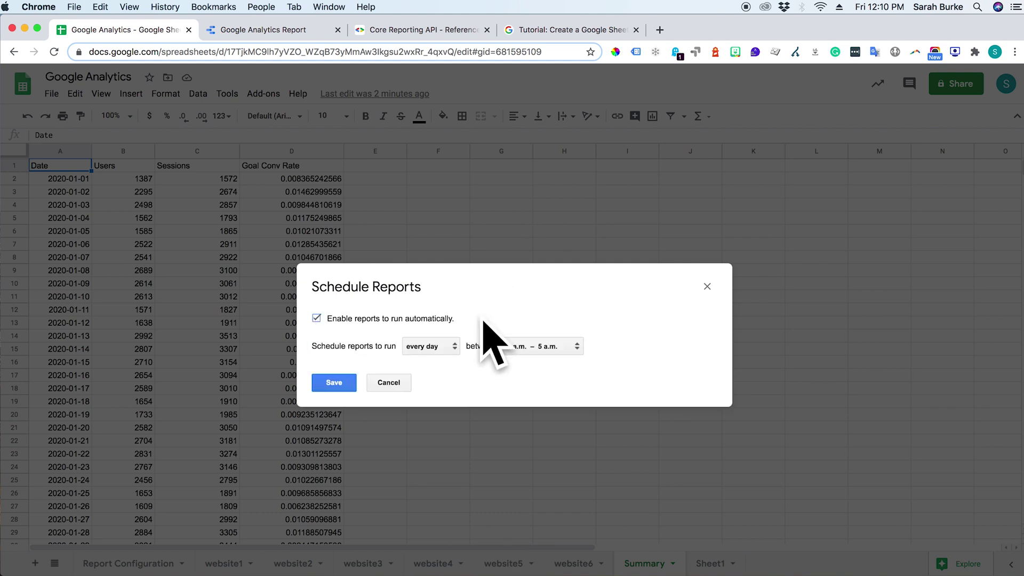
left_click(435, 347)
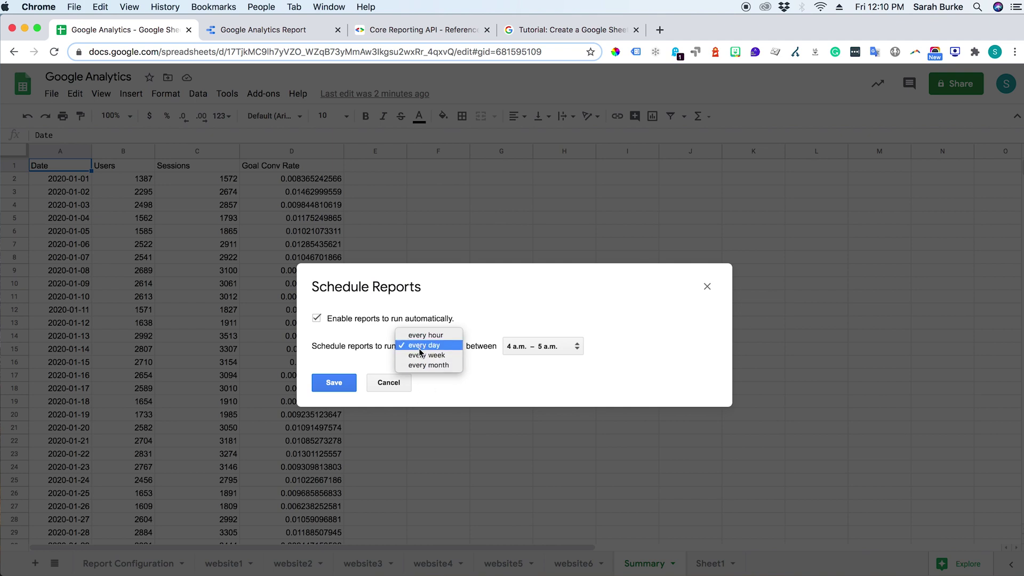
left_click(542, 346)
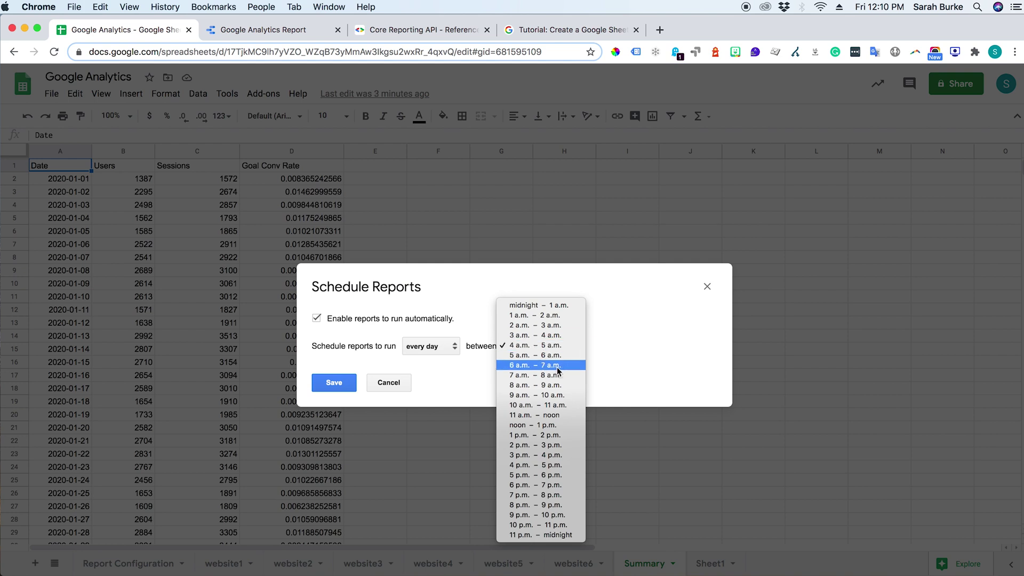
left_click(557, 368)
left_click(333, 382)
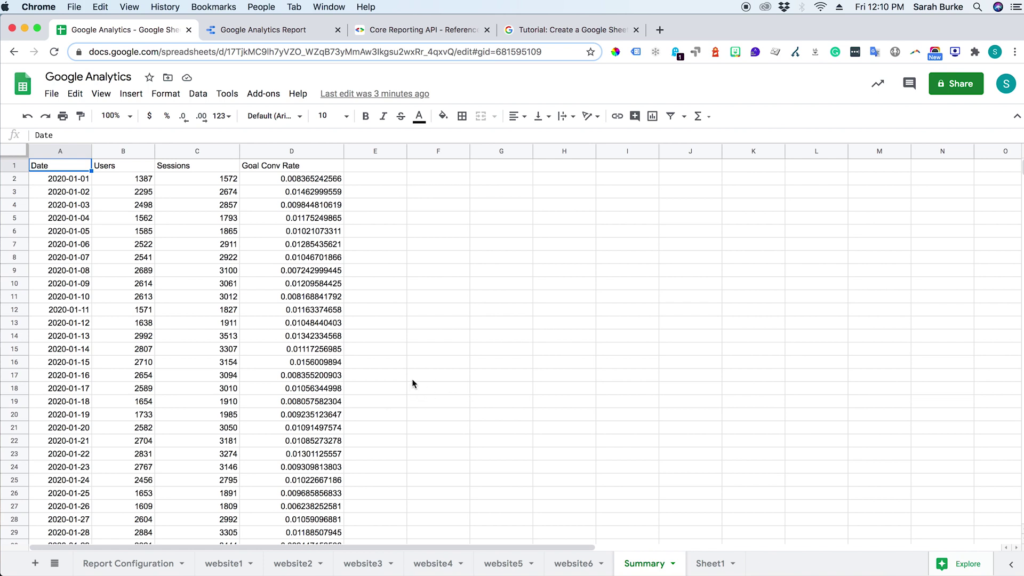
Check where the data ends on the website1 and website2 tabs, around row 193.
left_click(223, 563)
scroll(768, 350, "down", 4)
mouse_move(1022, 176)
left_mouse_down()
mouse_move(1021, 235)
mouse_move(1022, 167)
left_mouse_up()
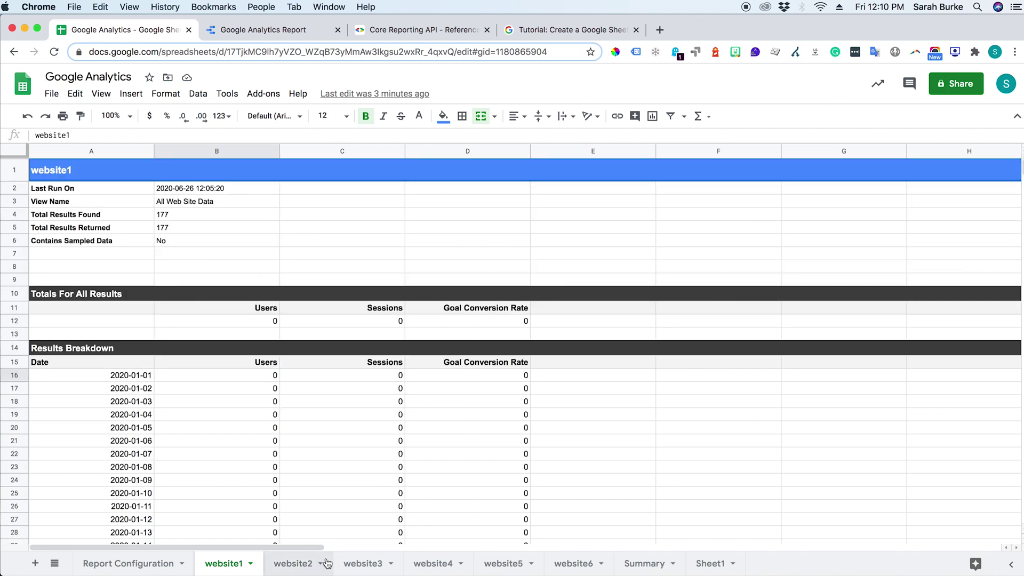
left_click(293, 563)
scroll(238, 331, "down", 20)
scroll(238, 330, "up", 2)
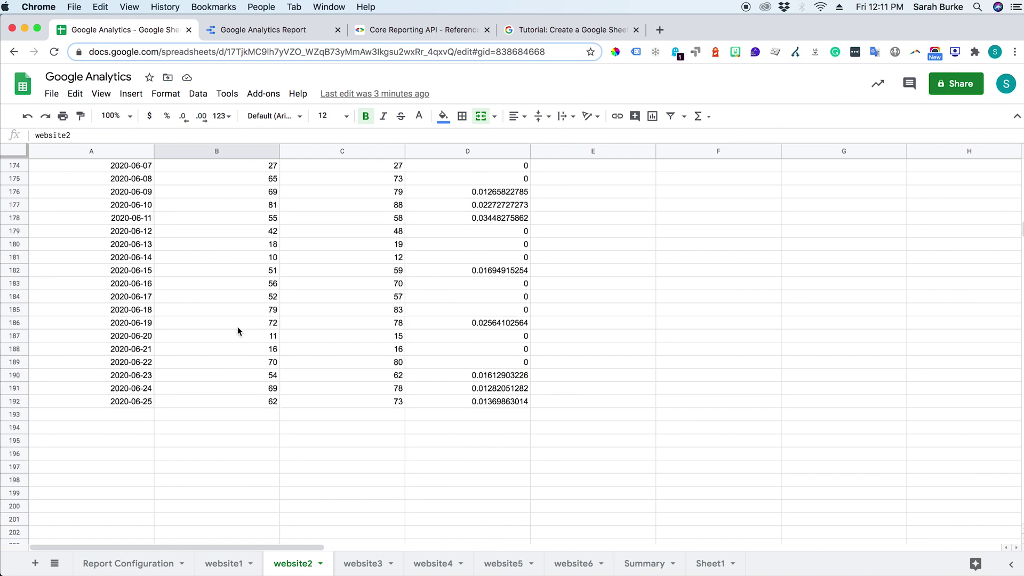
left_click(143, 411)
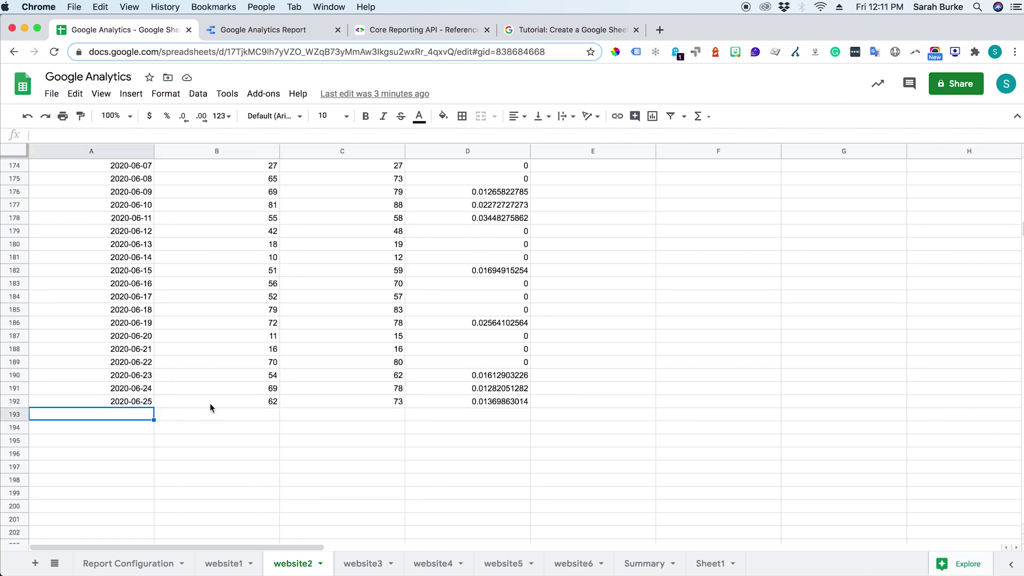
left_click(229, 563)
scroll(266, 480, "down", 10)
scroll(263, 453, "up", 2)
Inspect the Summary sum formula in B179 and the date in A179, then return to Data Studio.
left_click(648, 563)
scroll(357, 443, "down", 11)
scroll(341, 430, "down", 20)
scroll(341, 432, "up", 9)
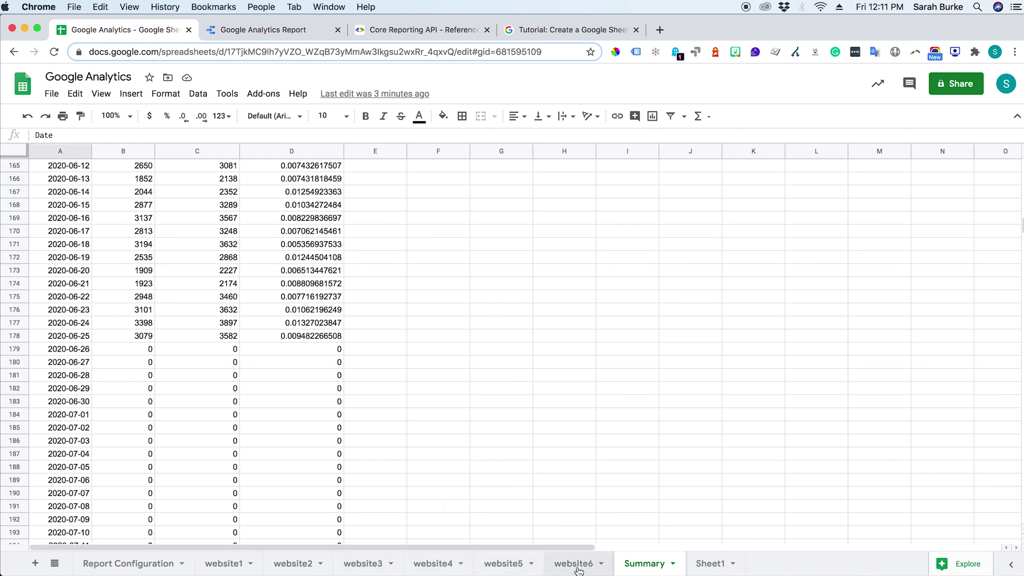
left_click(148, 351)
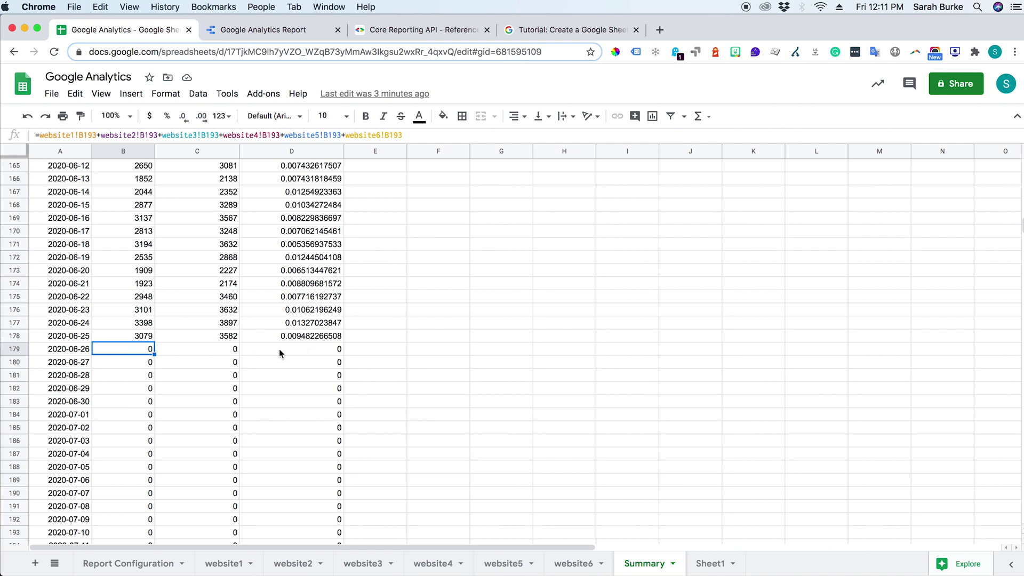
left_click(65, 349)
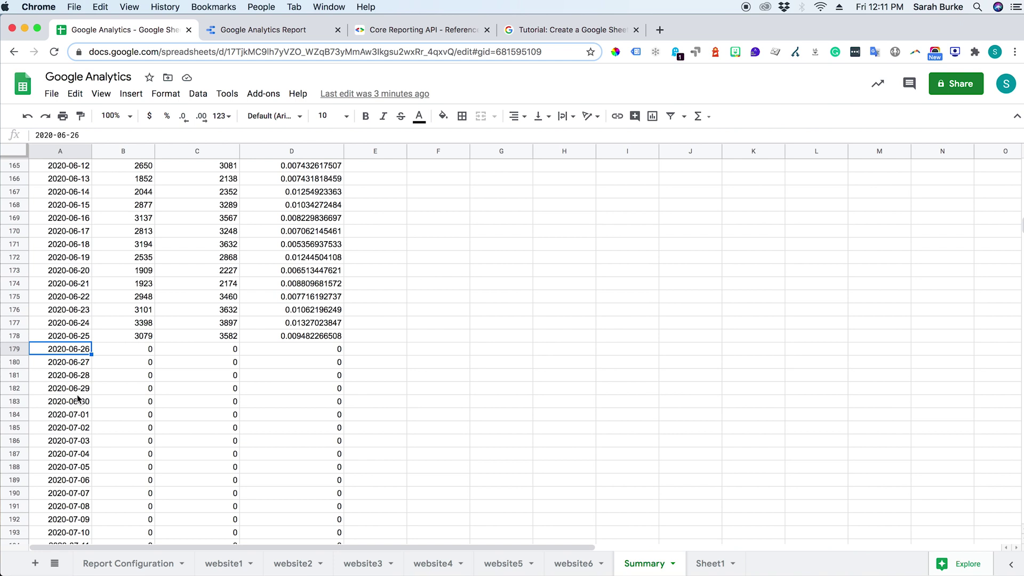
left_click(141, 350)
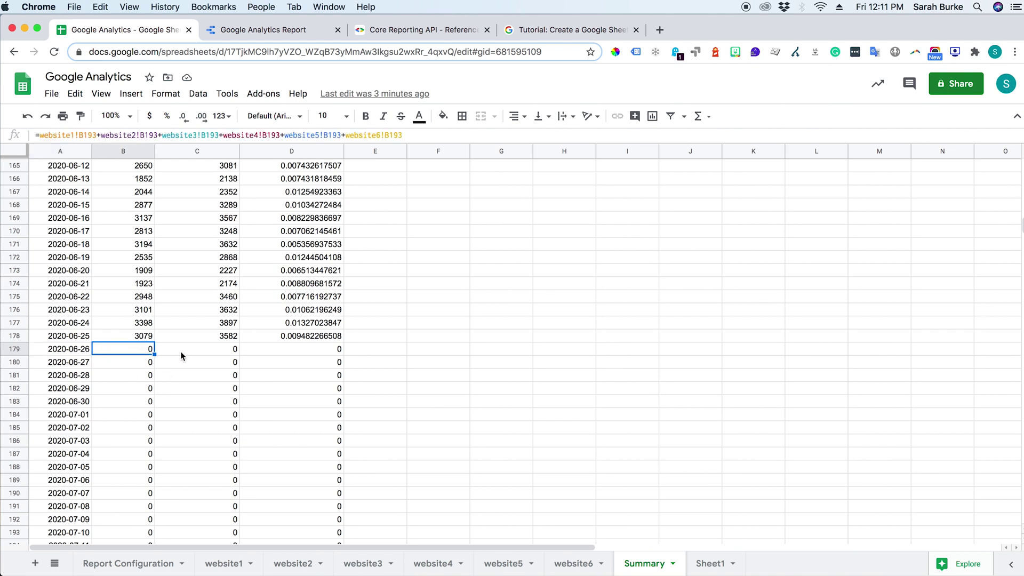
left_click(263, 30)
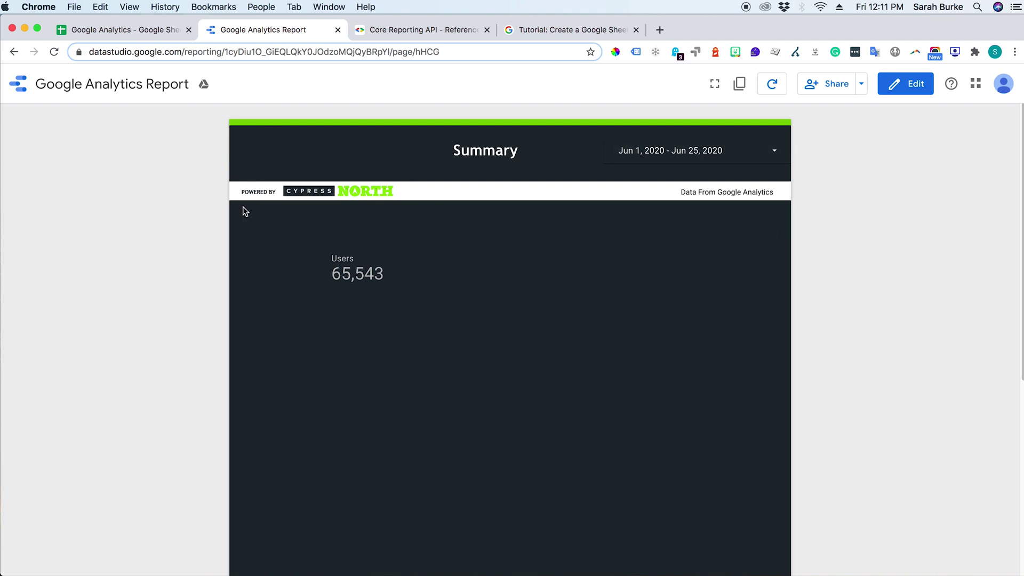
left_click(136, 30)
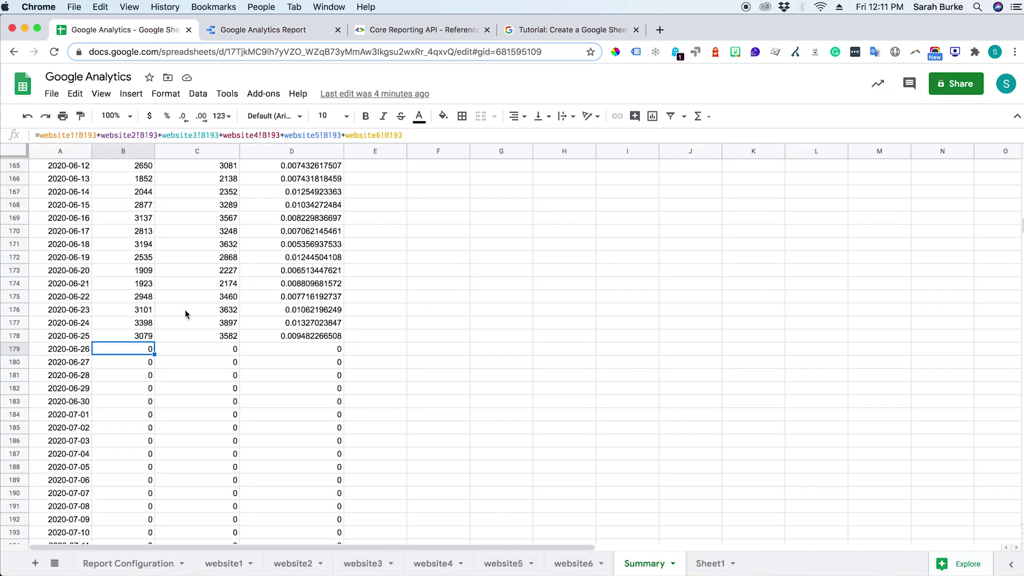
scroll(180, 315, "down", 20)
scroll(336, 458, "up", 13)
scroll(336, 469, "up", 6)
scroll(221, 338, "down", 3)
scroll(105, 410, "up", 6)
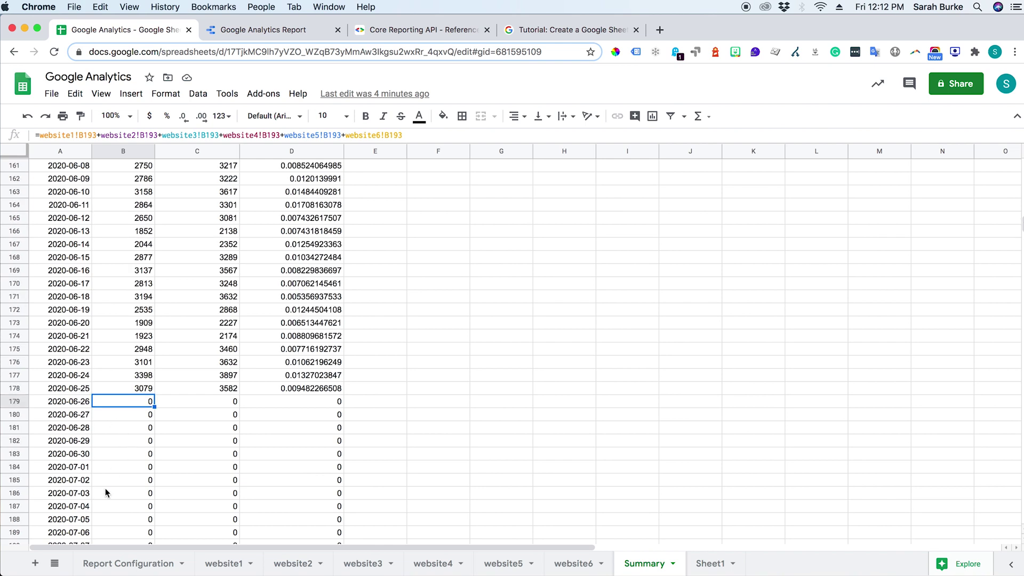
scroll(105, 488, "down", 14)
scroll(105, 488, "up", 20)
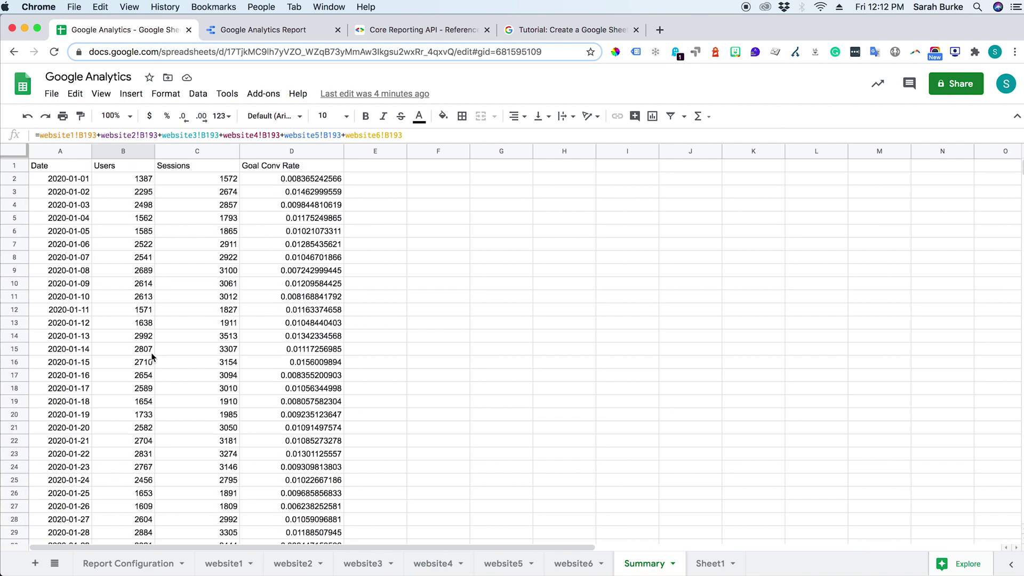
left_click(270, 30)
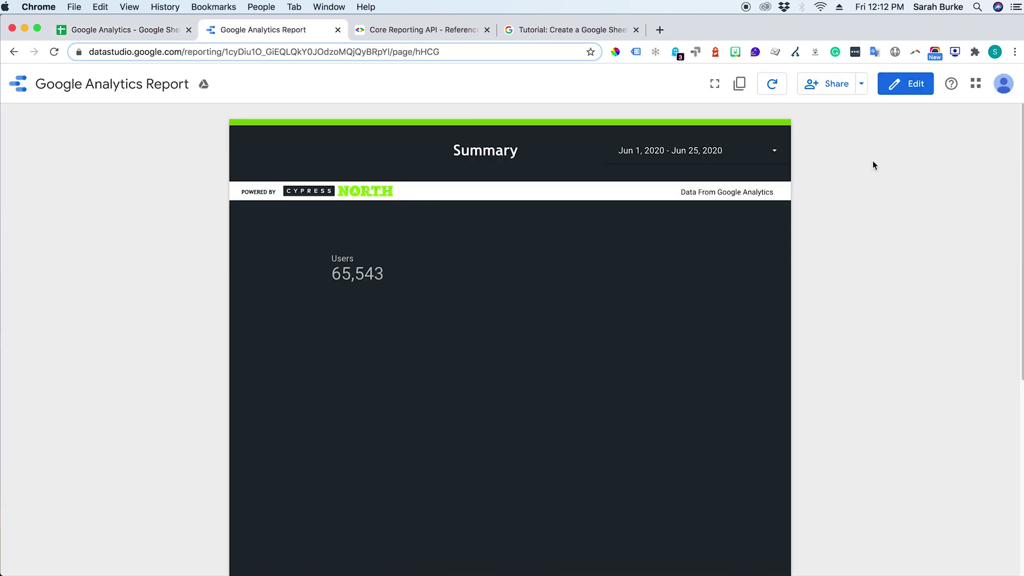